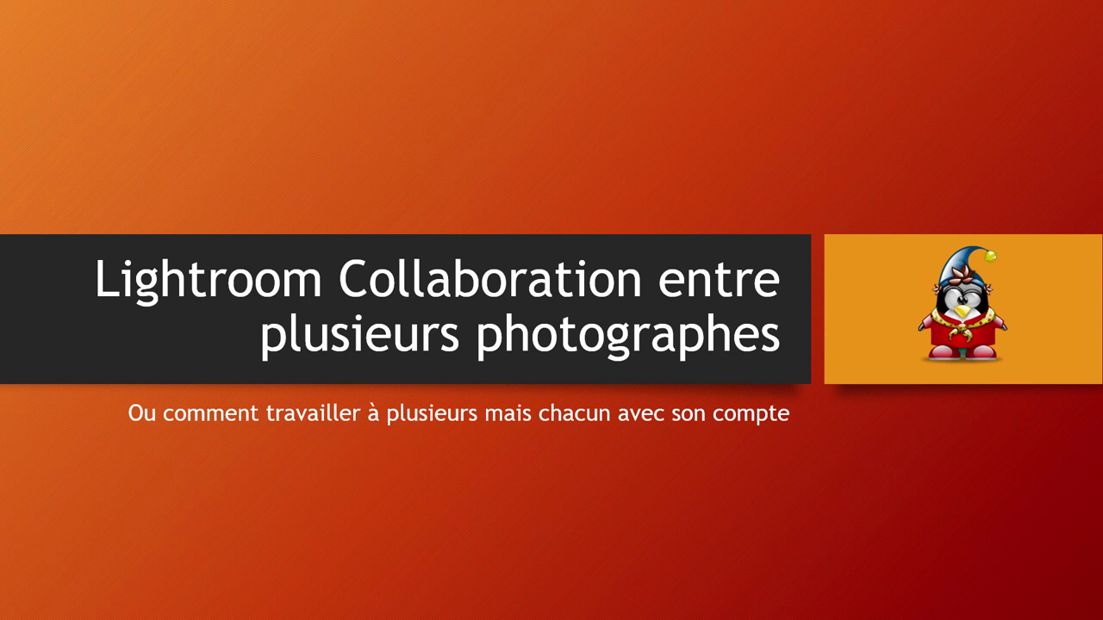
- Advance to the '3 utilisateurs' slide, then leave the slideshow for Lightroom Classic's Workshop collection
click(786, 392)
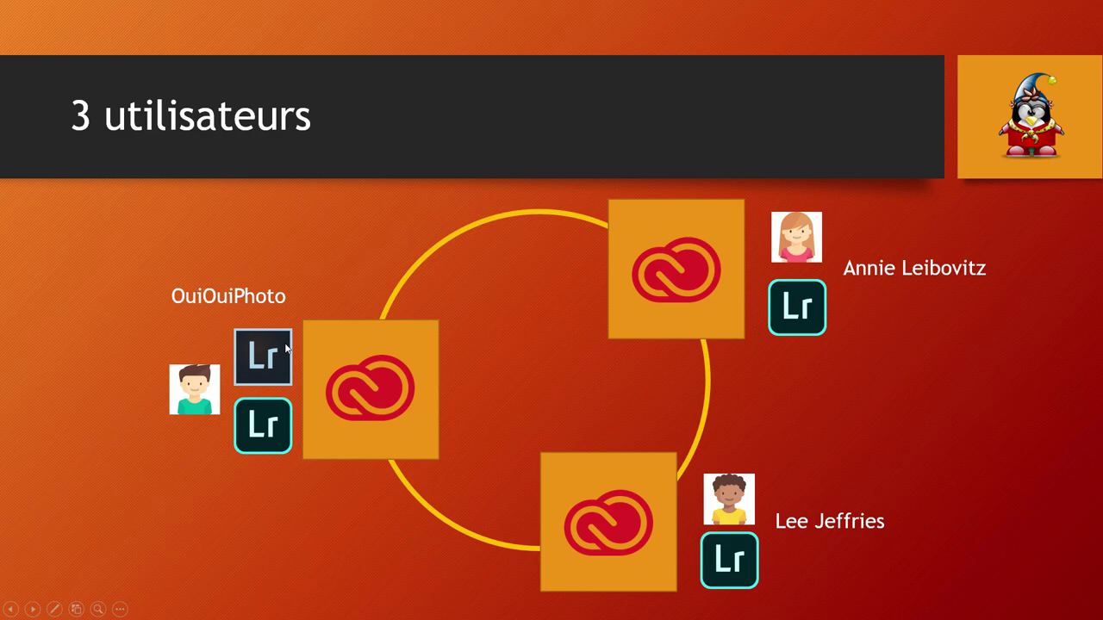
click(287, 348)
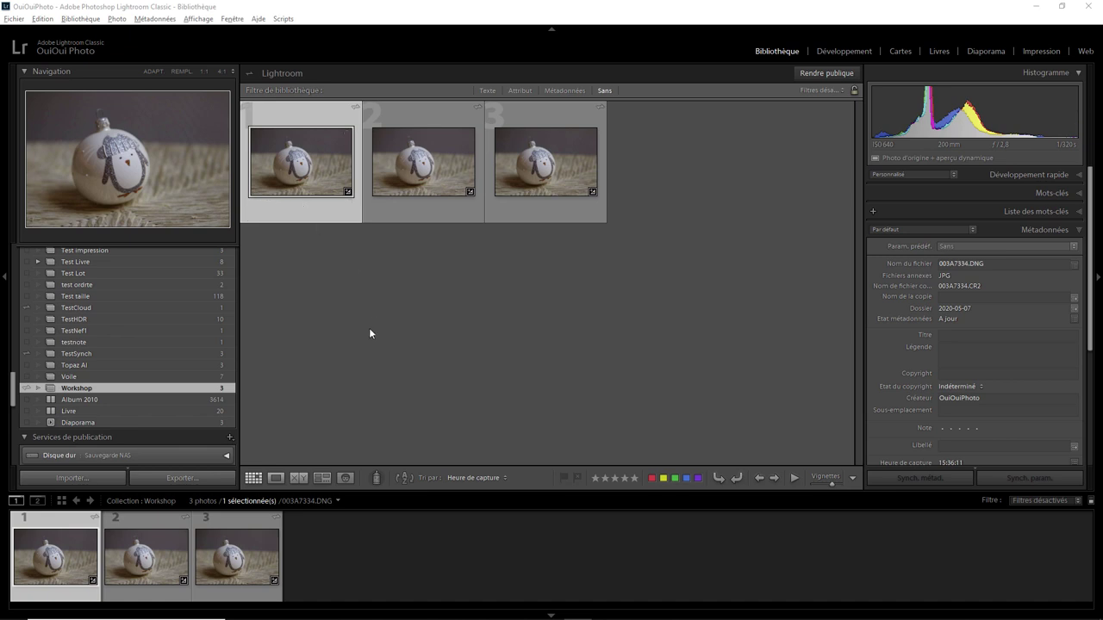
- Turn on cloud sync for the three-photo Workshop collection in Lightroom Classic
click(28, 389)
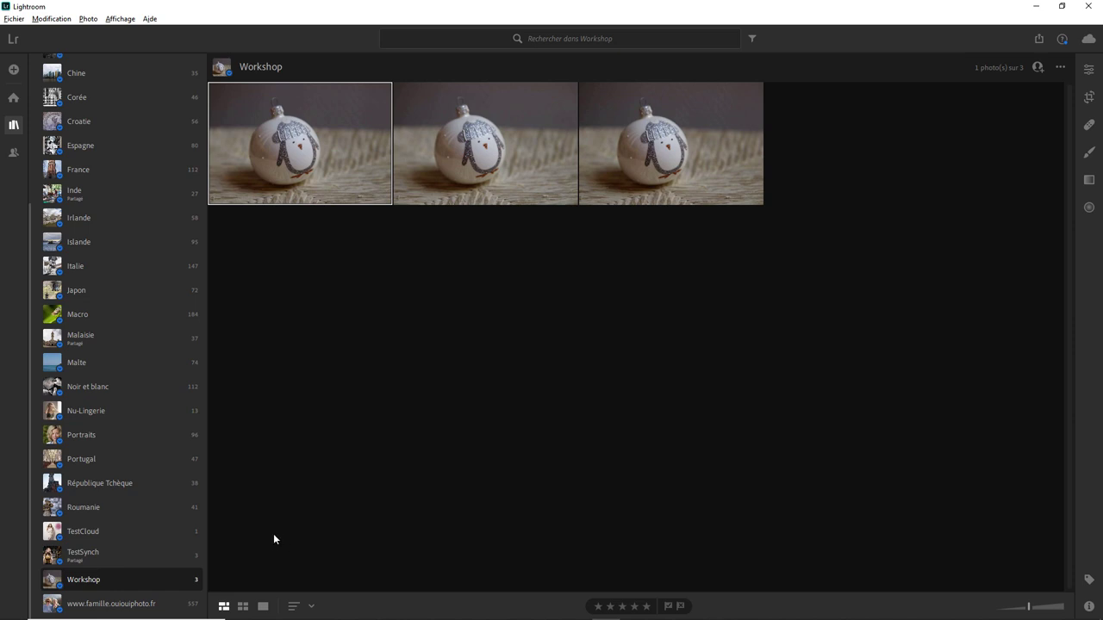
- Open the Workshop album's Partager et inviter settings and set invitees to Peut contribuer
right_click(171, 583)
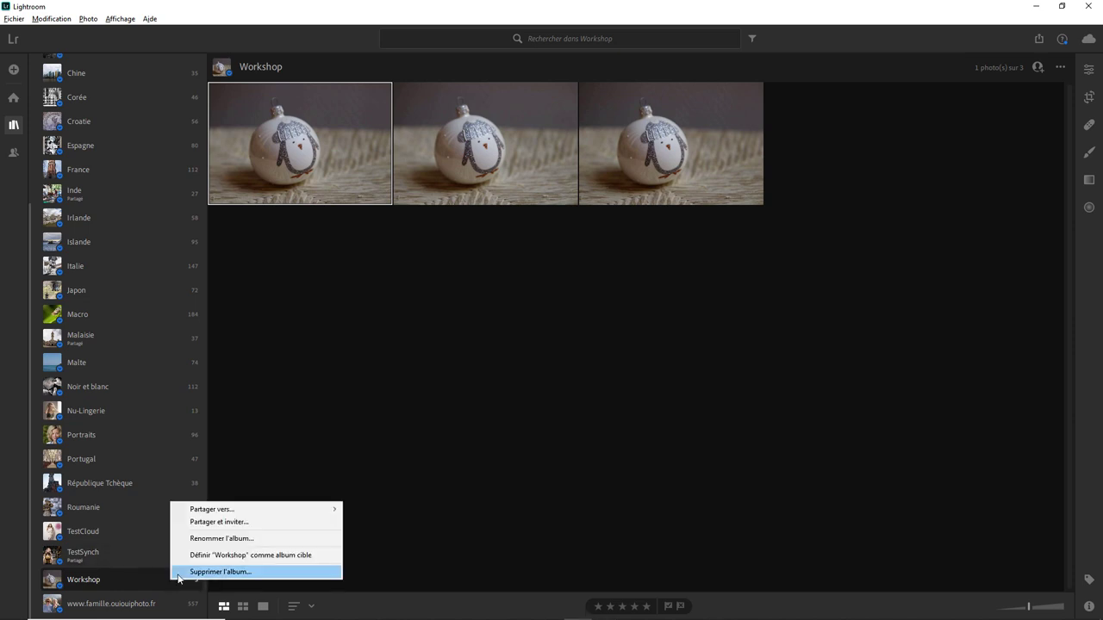
click(219, 522)
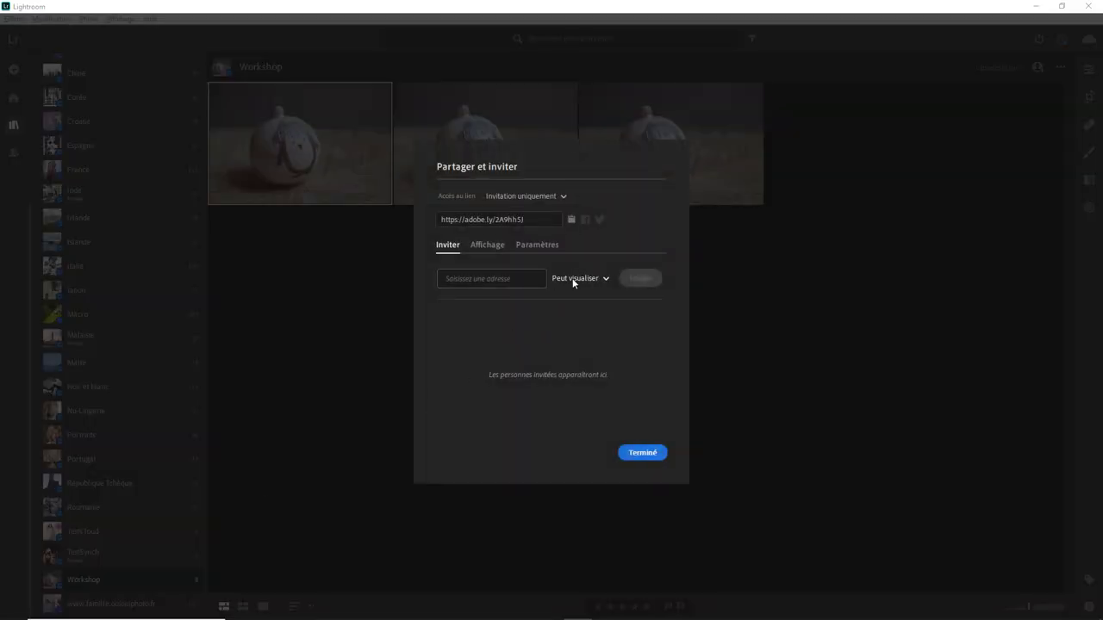
click(572, 279)
click(586, 314)
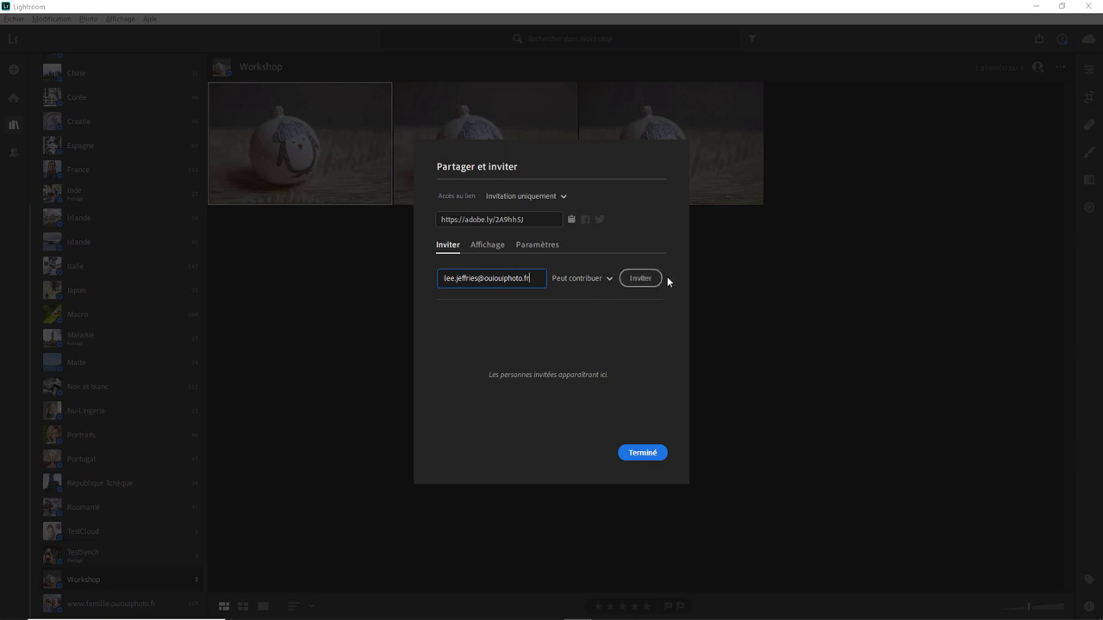
- Invite two contributors by their e-mail addresses and finish with Terminé
click(642, 281)
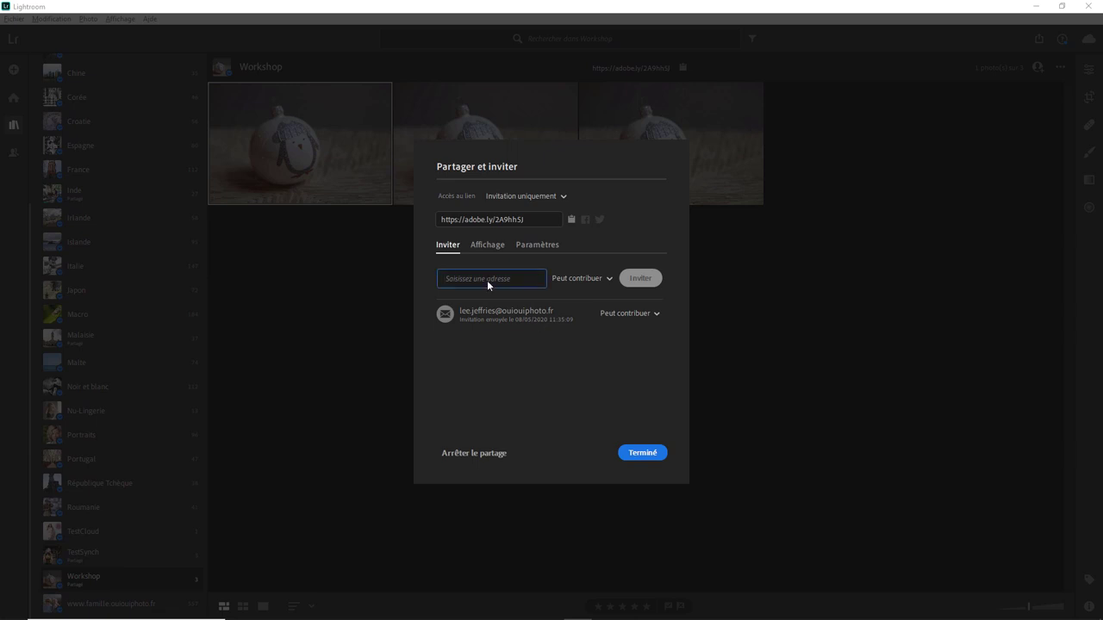
click(639, 277)
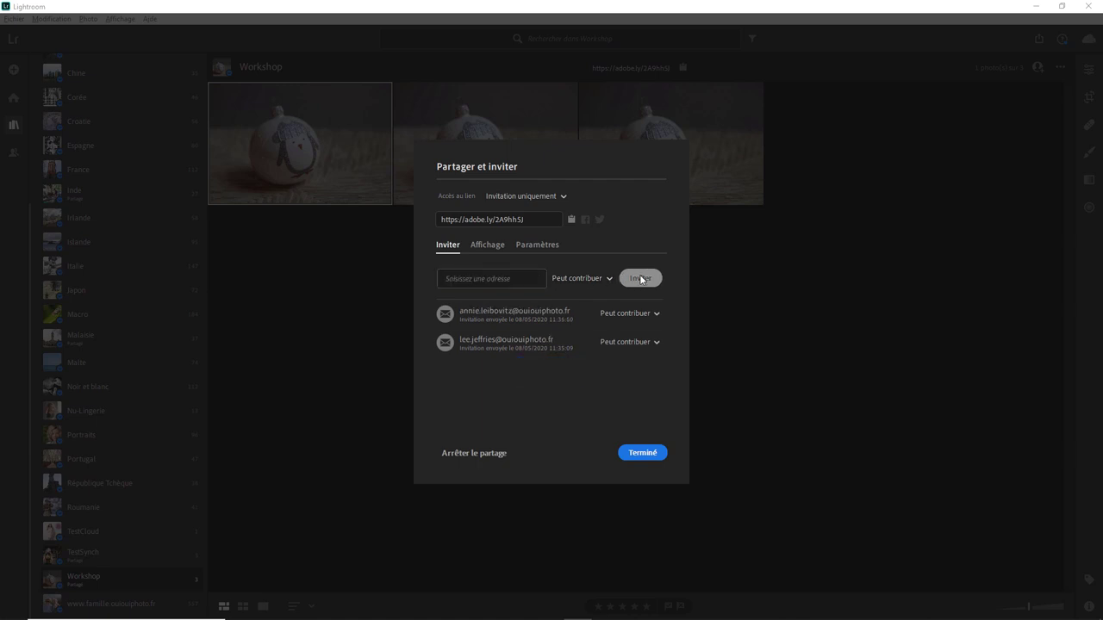
click(653, 453)
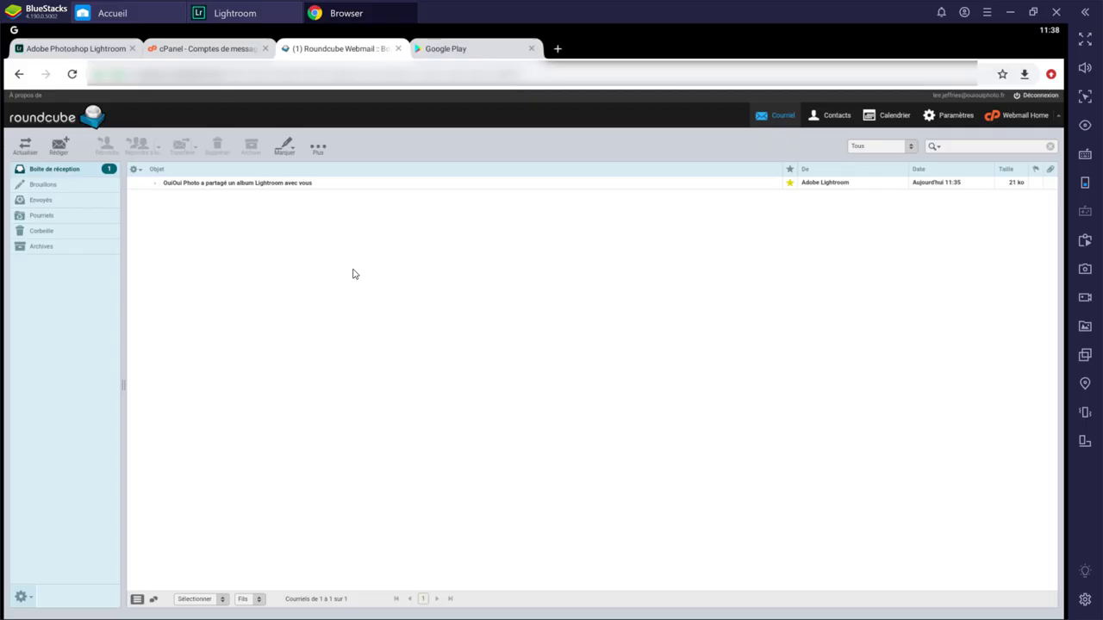
- Open the Lightroom invitation e-mail and view the Workshop album's 3 photos online
click(264, 188)
double_click(197, 184)
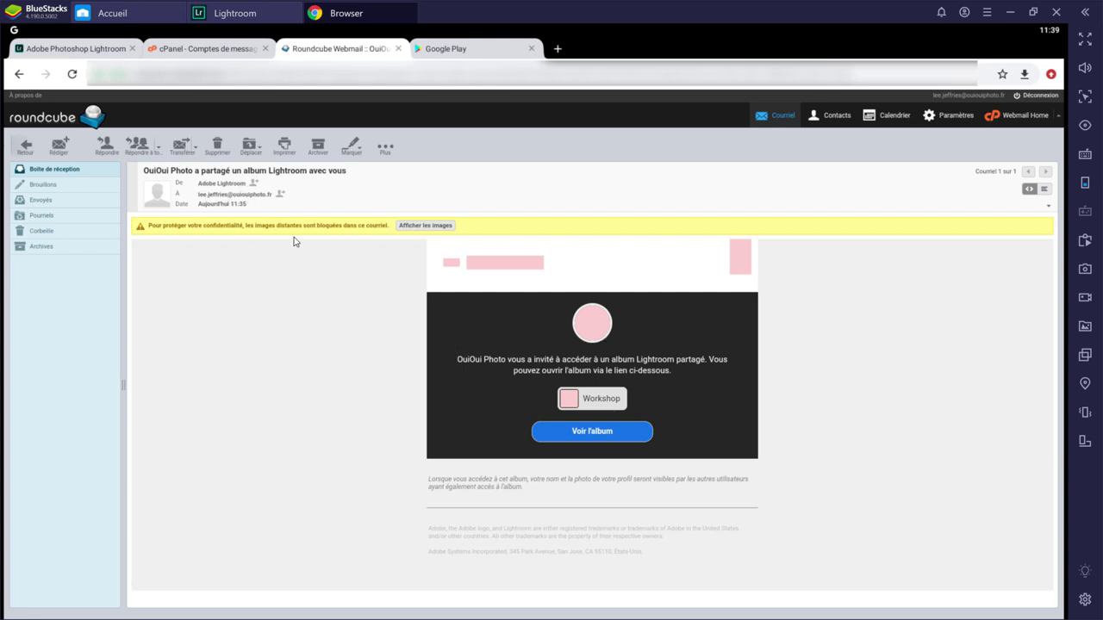
click(590, 432)
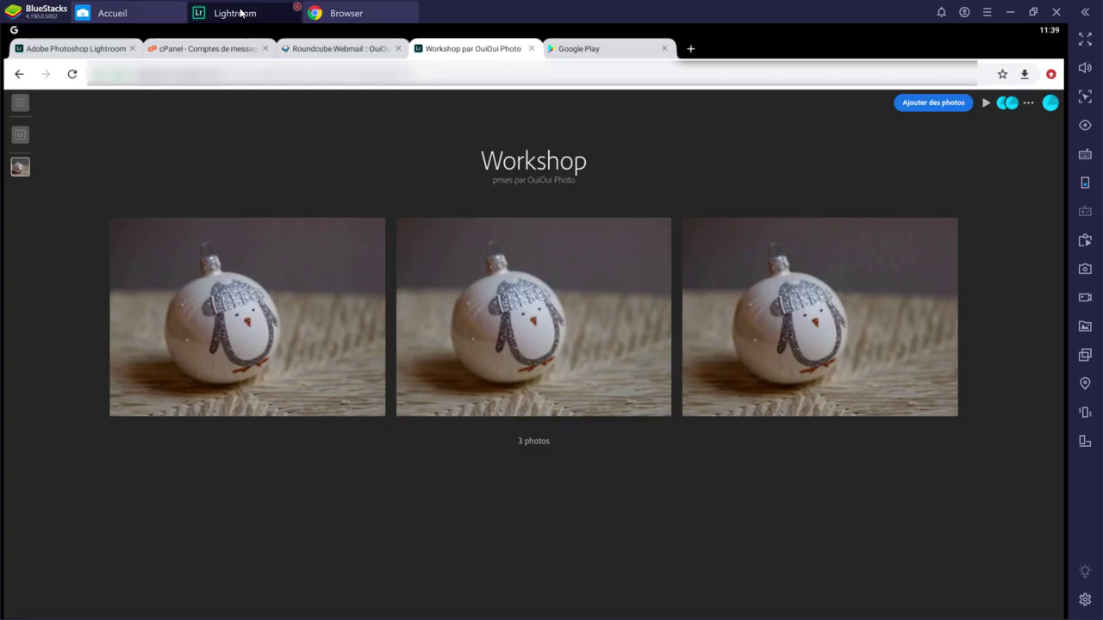
- Switch to Lightroom mobile and browse all photos in the library
click(242, 13)
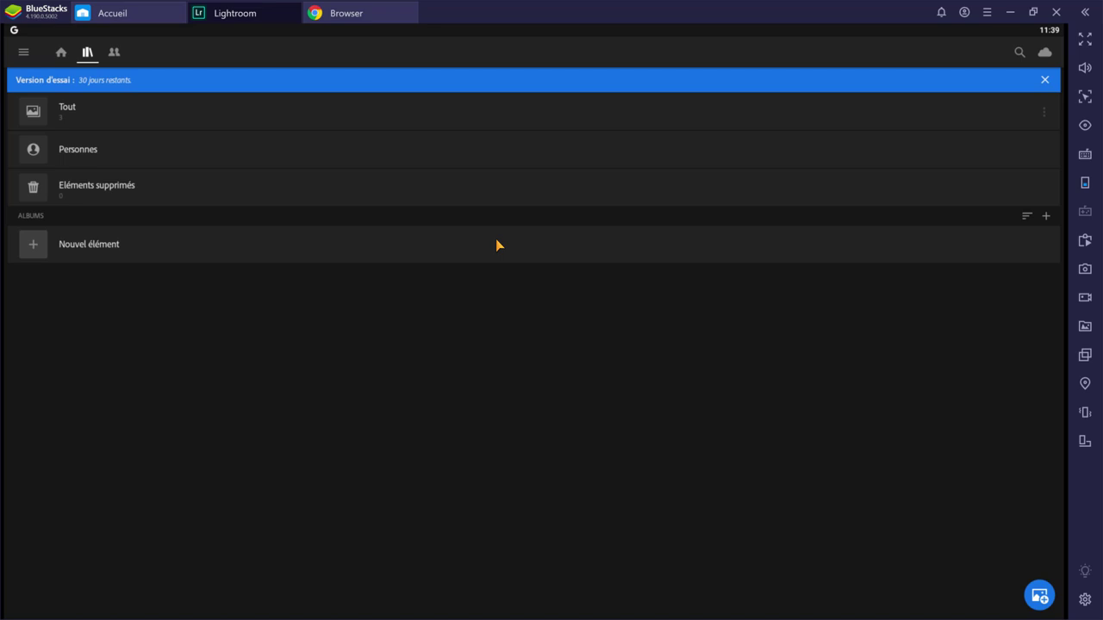
click(79, 119)
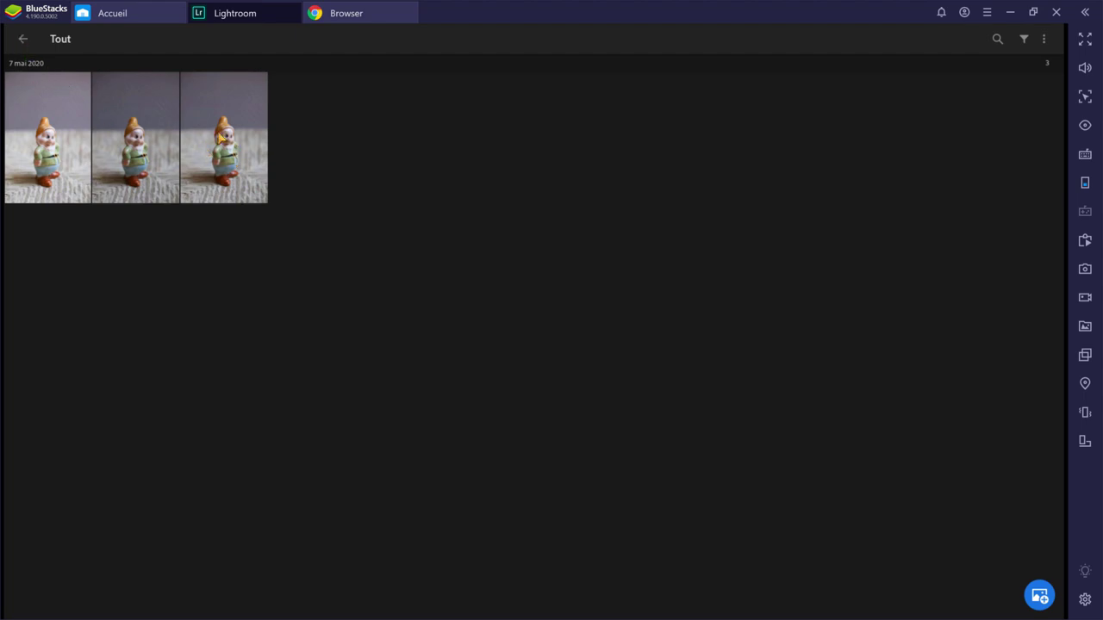
click(25, 39)
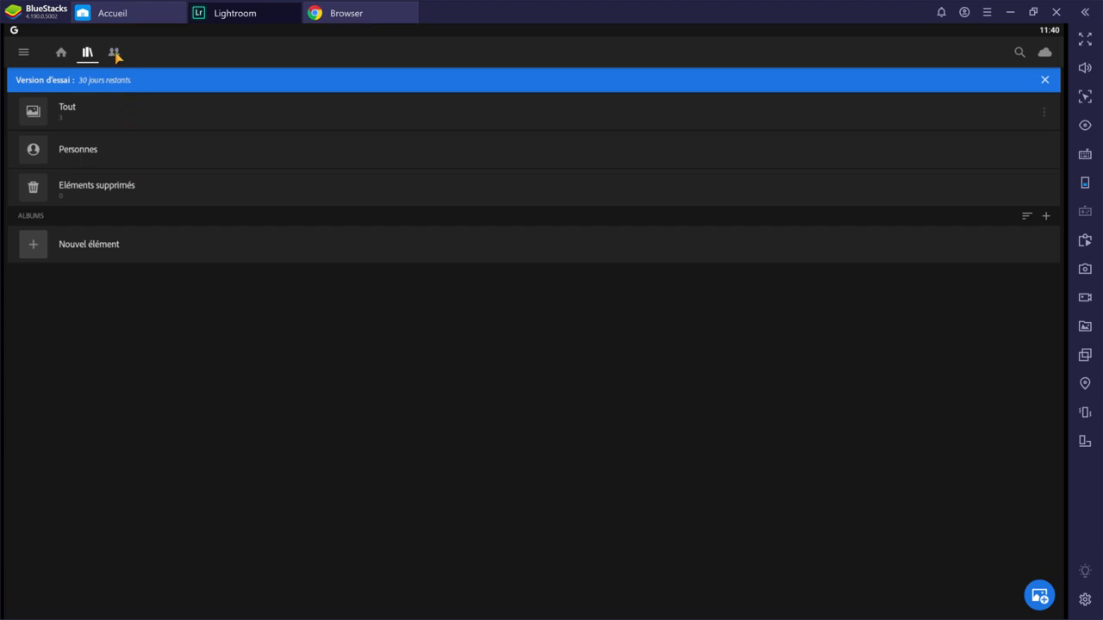
- Find Workshop under Partagé avec vous and choose Ajouter des photos from its menu
click(115, 54)
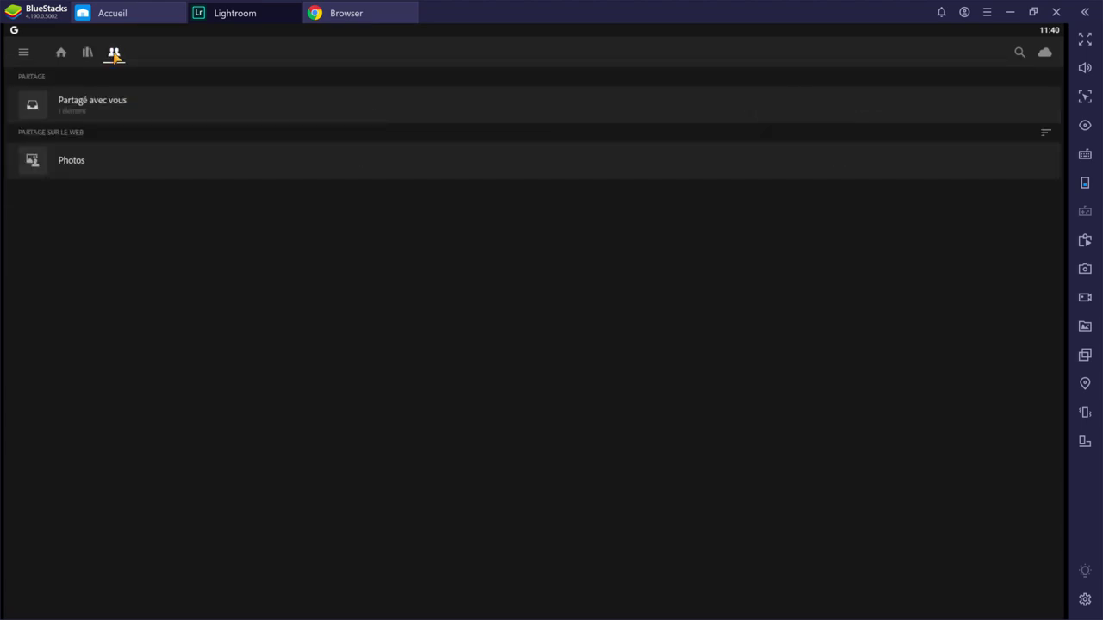
click(75, 108)
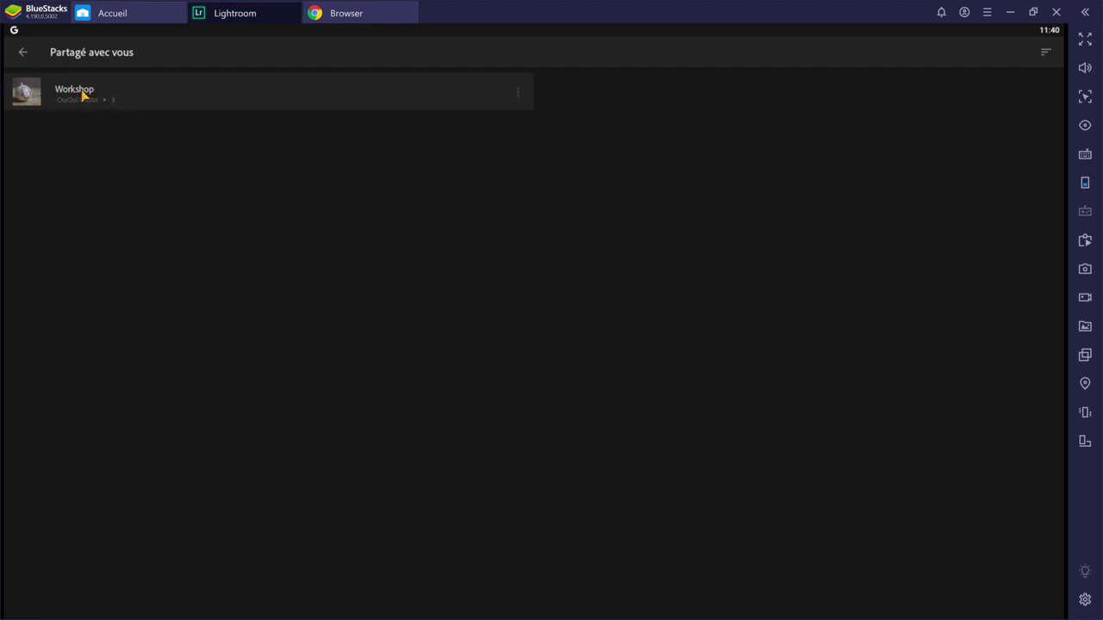
click(84, 94)
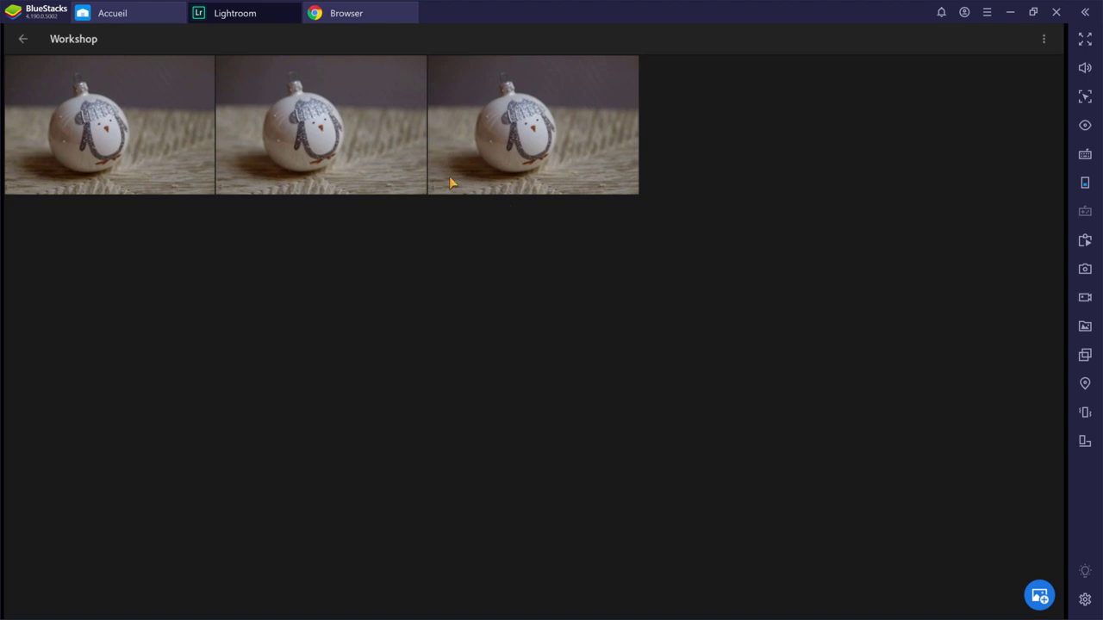
click(23, 40)
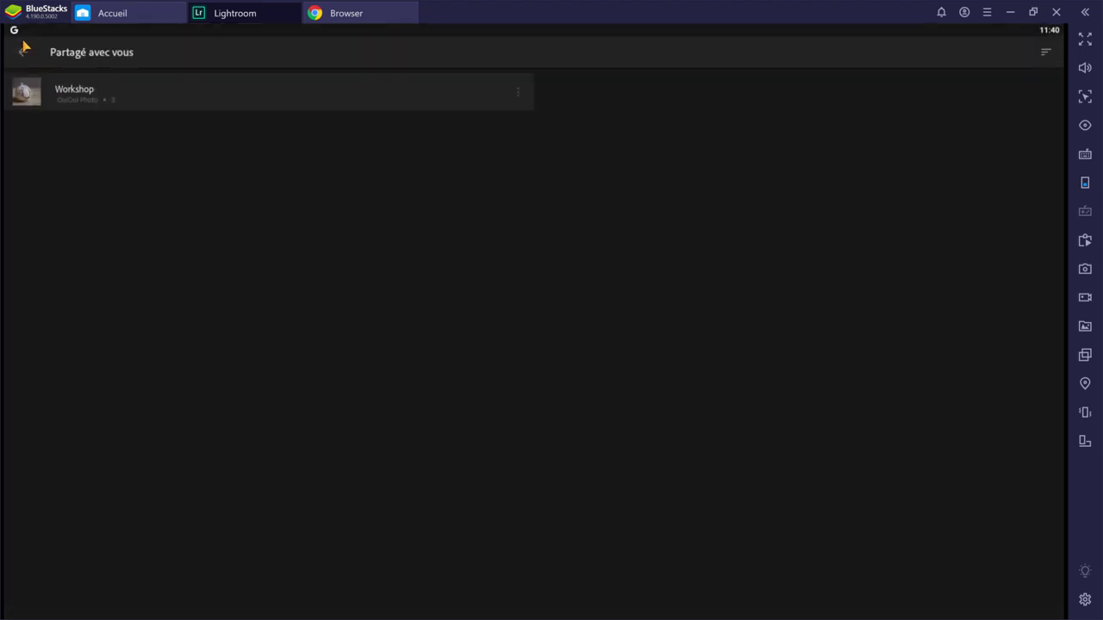
click(517, 95)
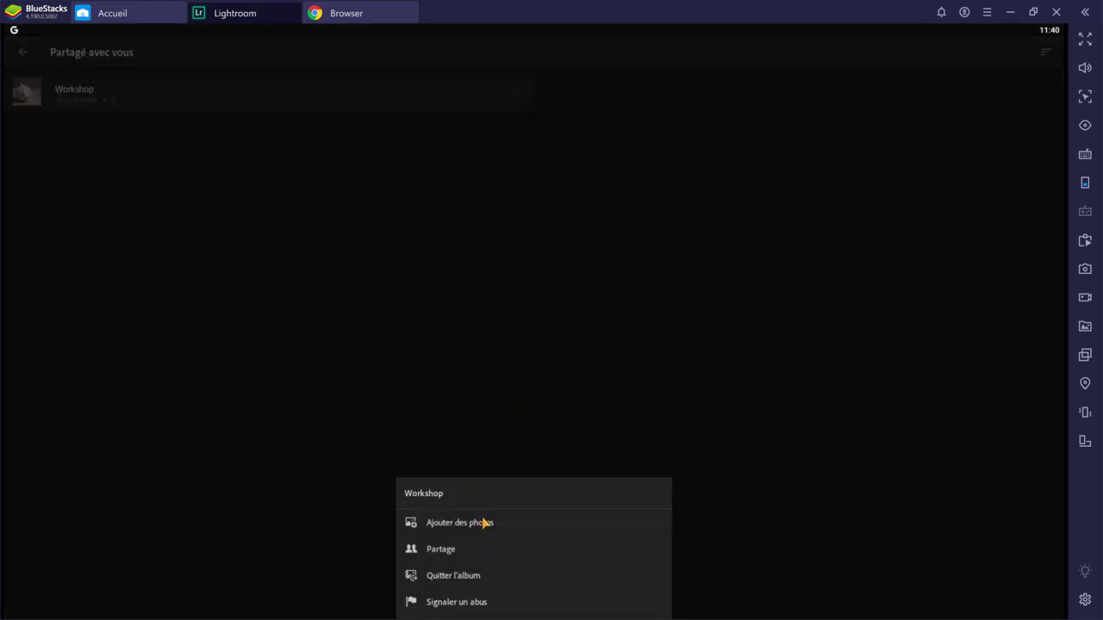
click(484, 522)
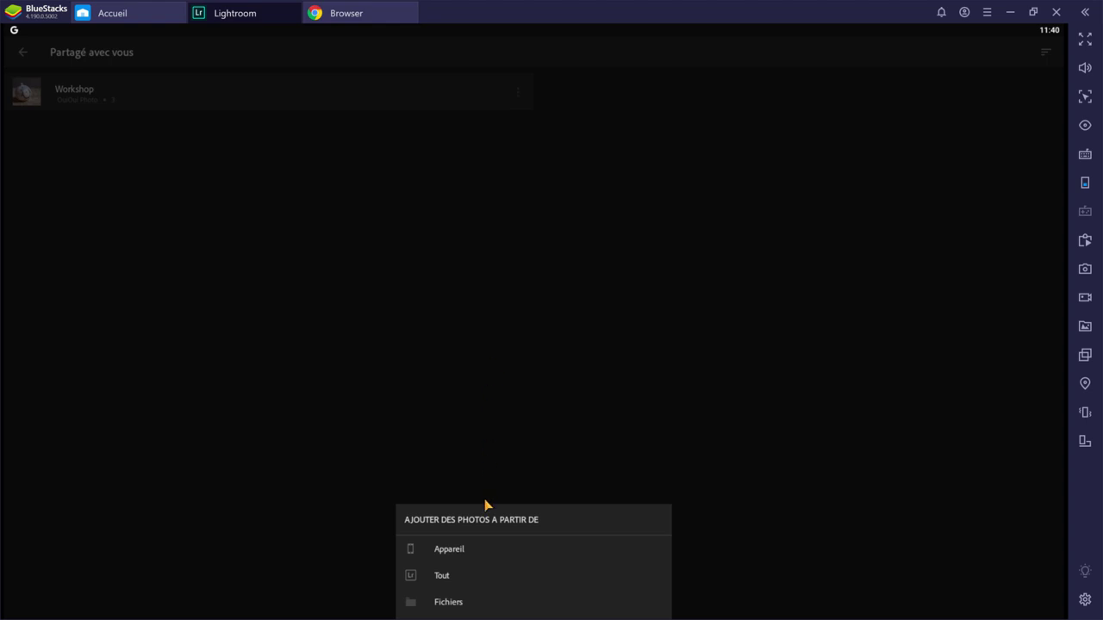
- Pick Lr as the source and select the three figurine photos
click(443, 575)
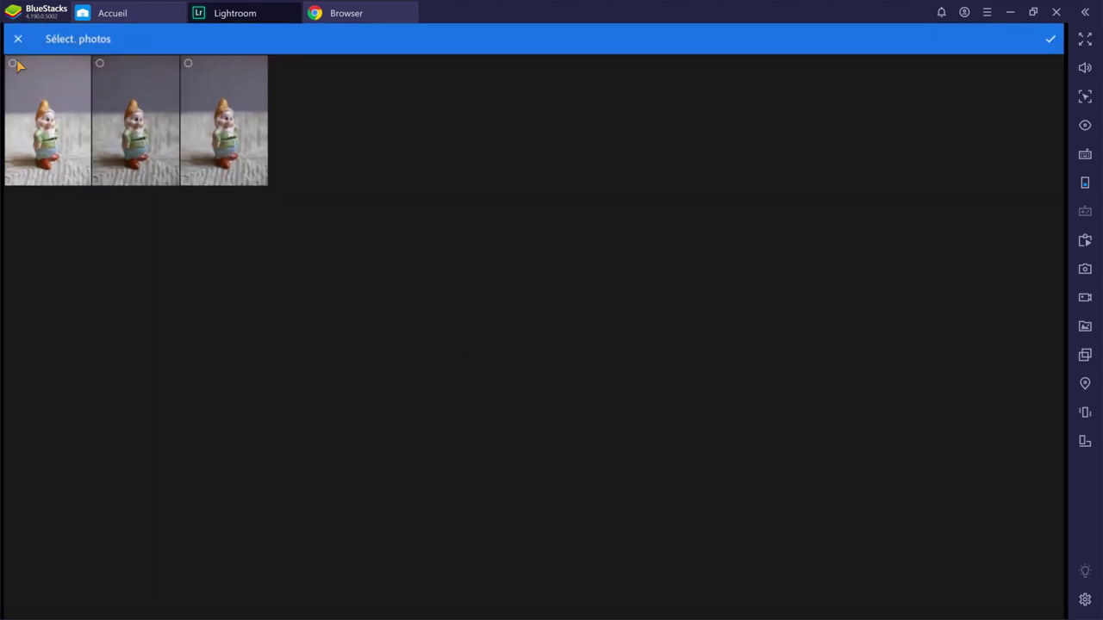
click(14, 65)
click(100, 65)
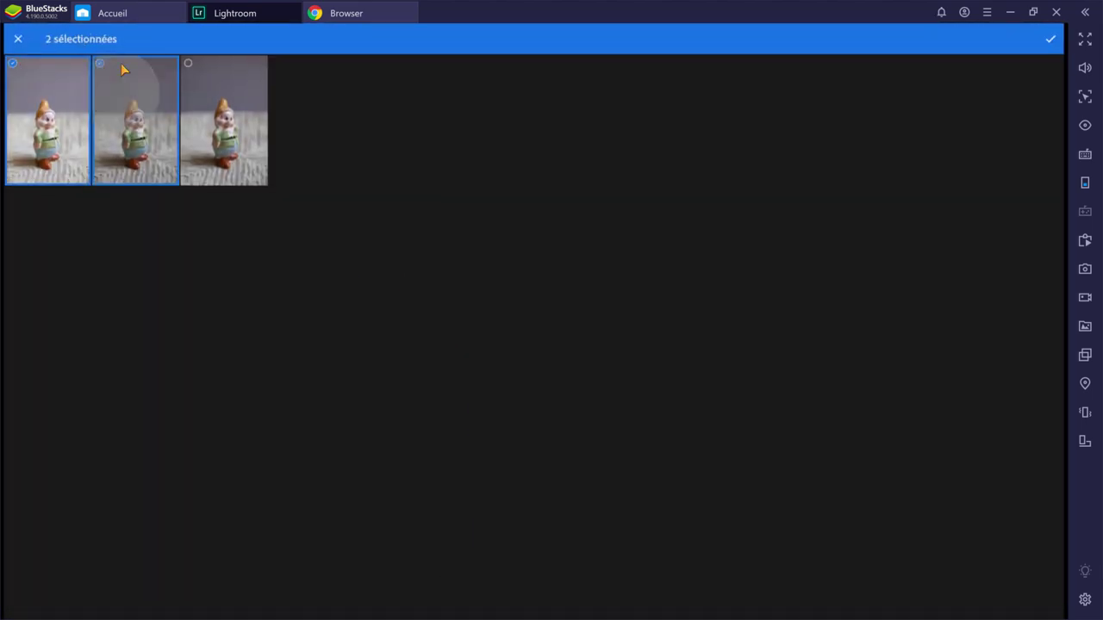
click(188, 66)
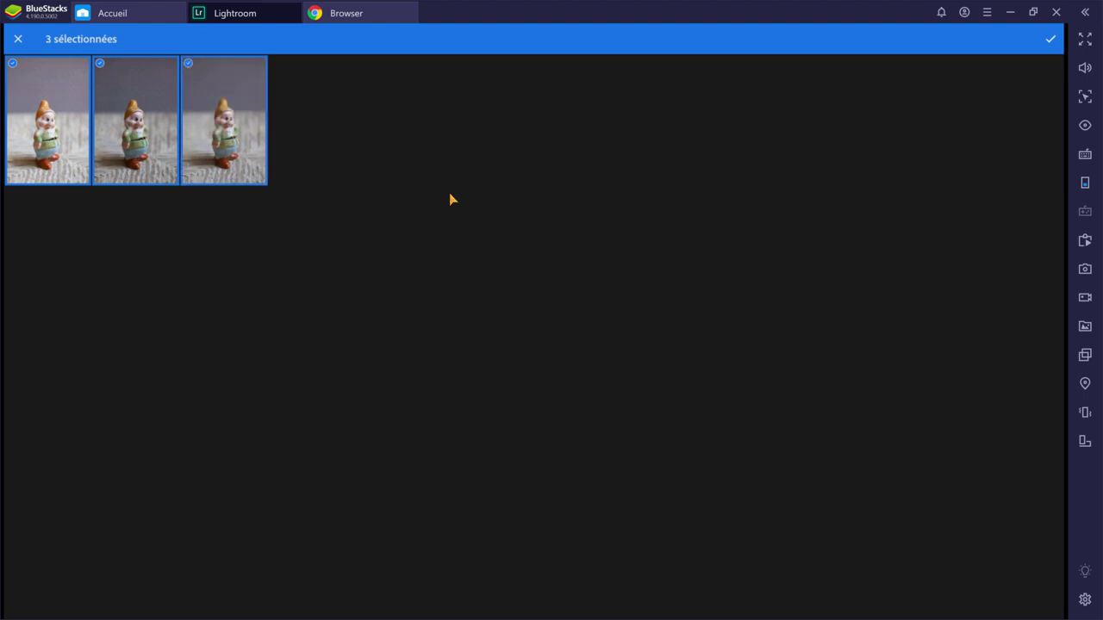
click(1051, 40)
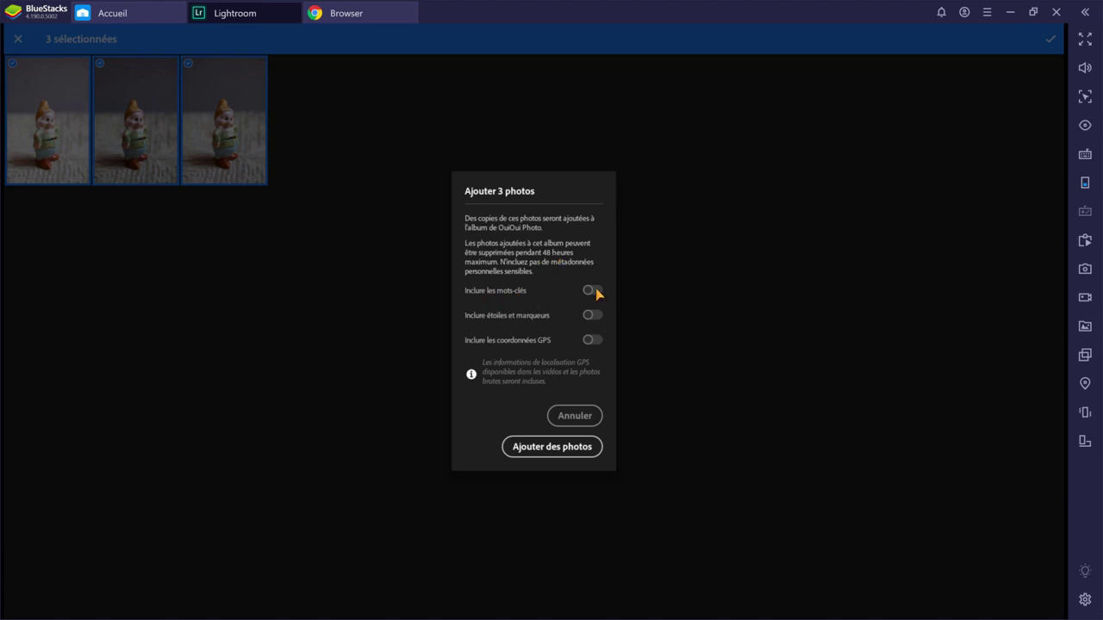
- Include keywords and GPS coordinates, not ratings, and add the 3 photos to Workshop
click(594, 291)
click(592, 316)
click(593, 316)
click(595, 342)
click(546, 447)
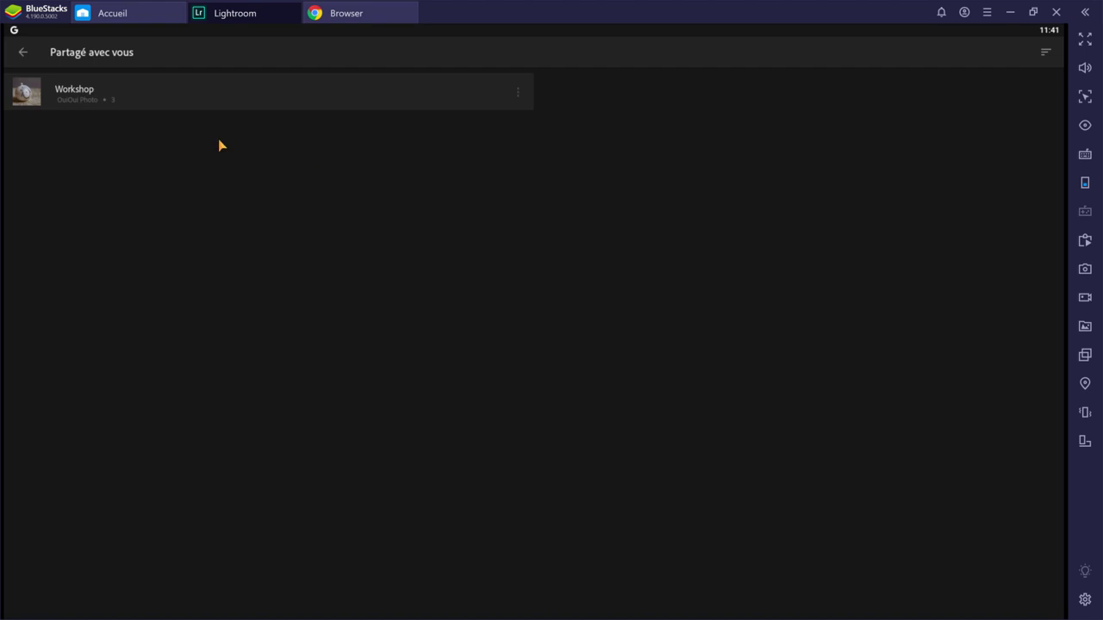
click(24, 53)
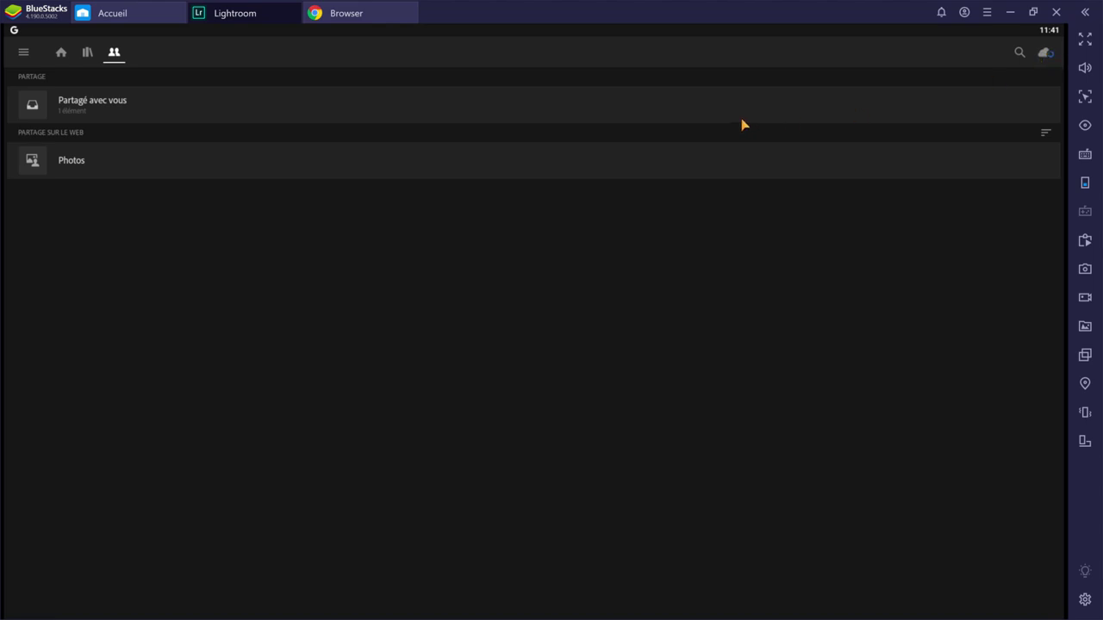
click(82, 110)
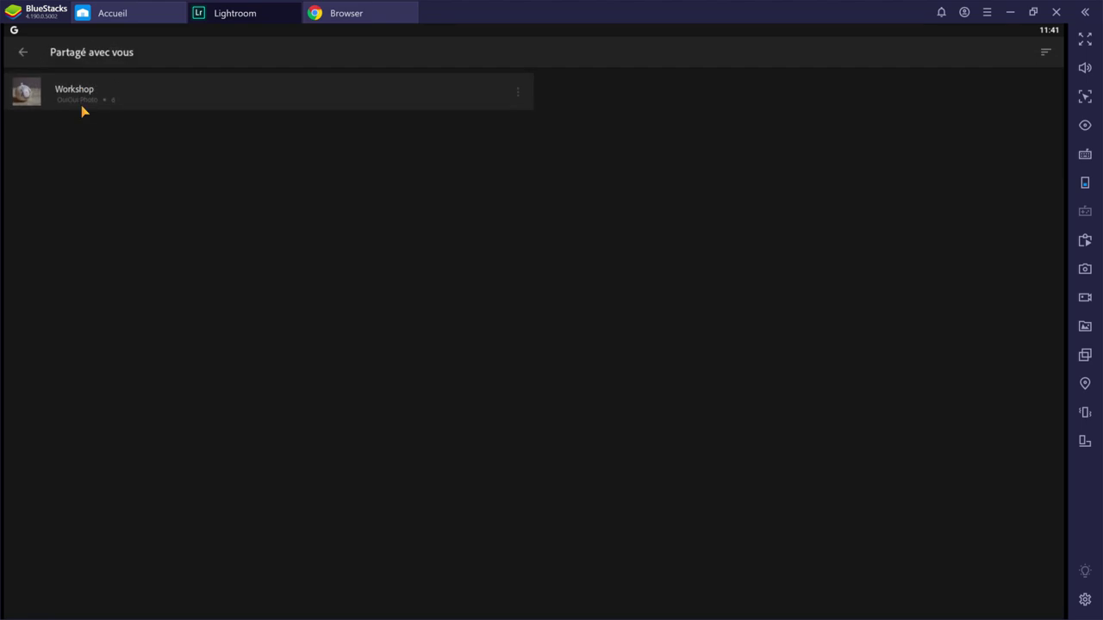
click(73, 100)
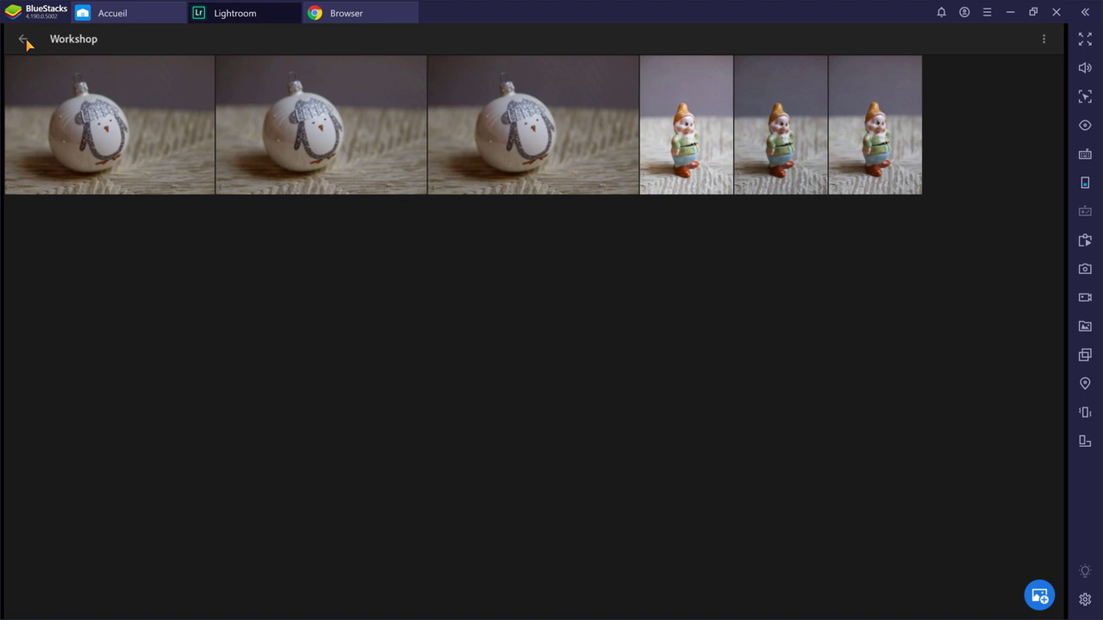
click(25, 41)
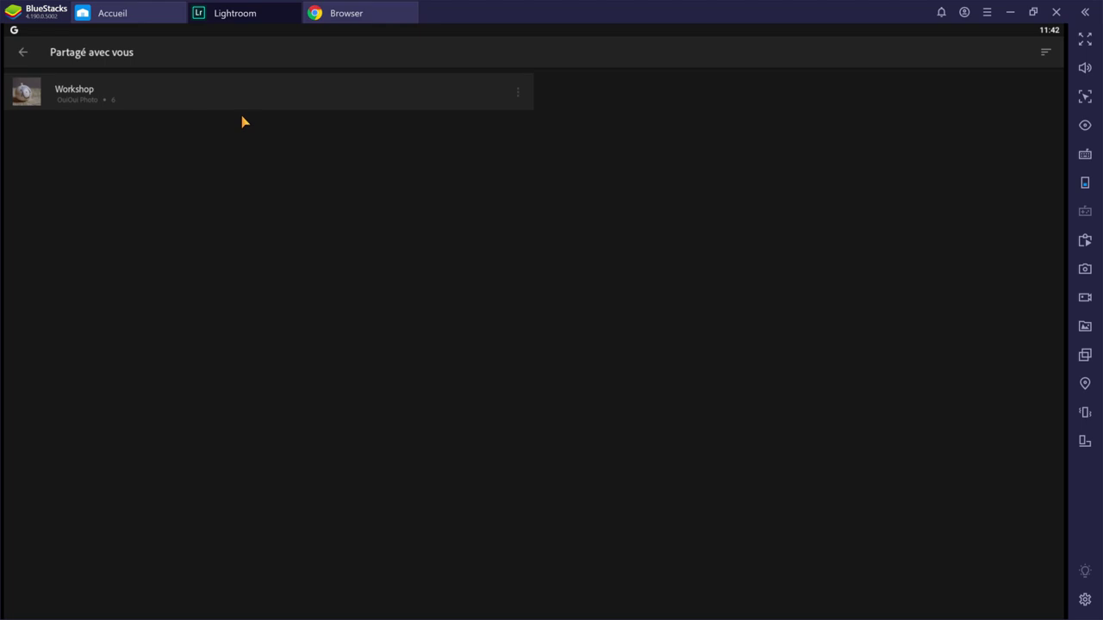
- Switch to the browser and show the Workshop par OuiOui Photo gallery tab
click(349, 16)
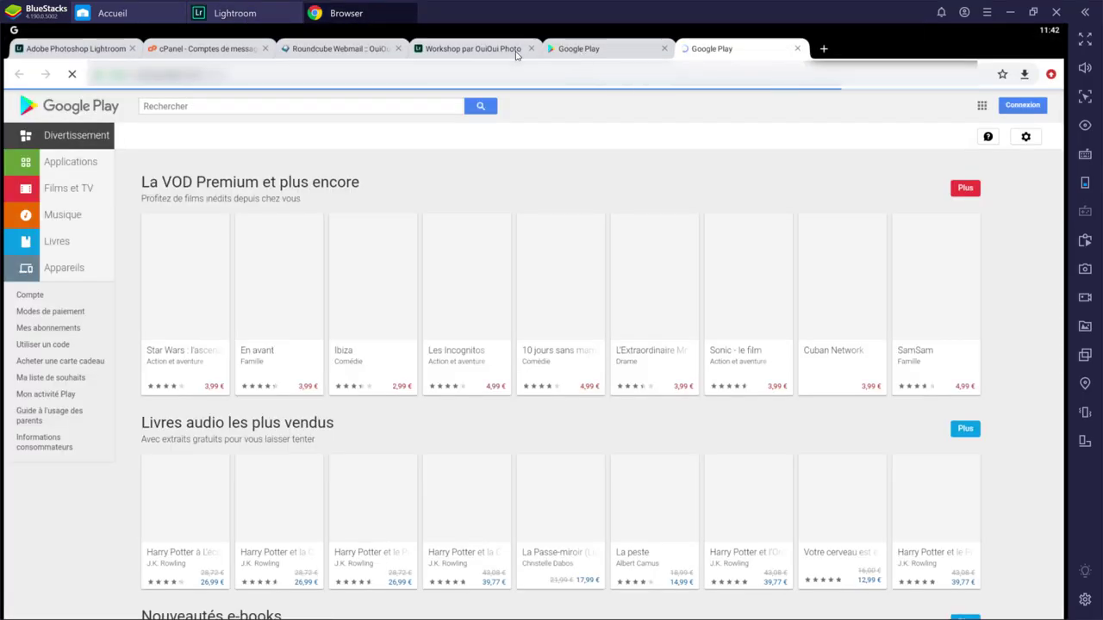
click(505, 49)
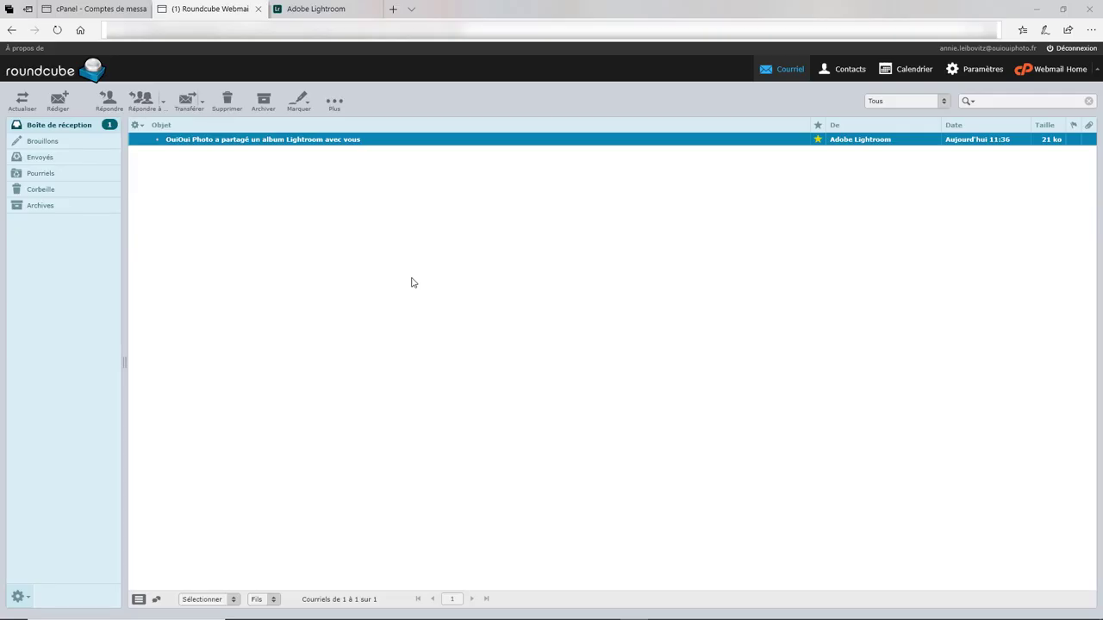
- Open the invitation e-mail and view the Workshop album, now holding 6 photos
double_click(203, 141)
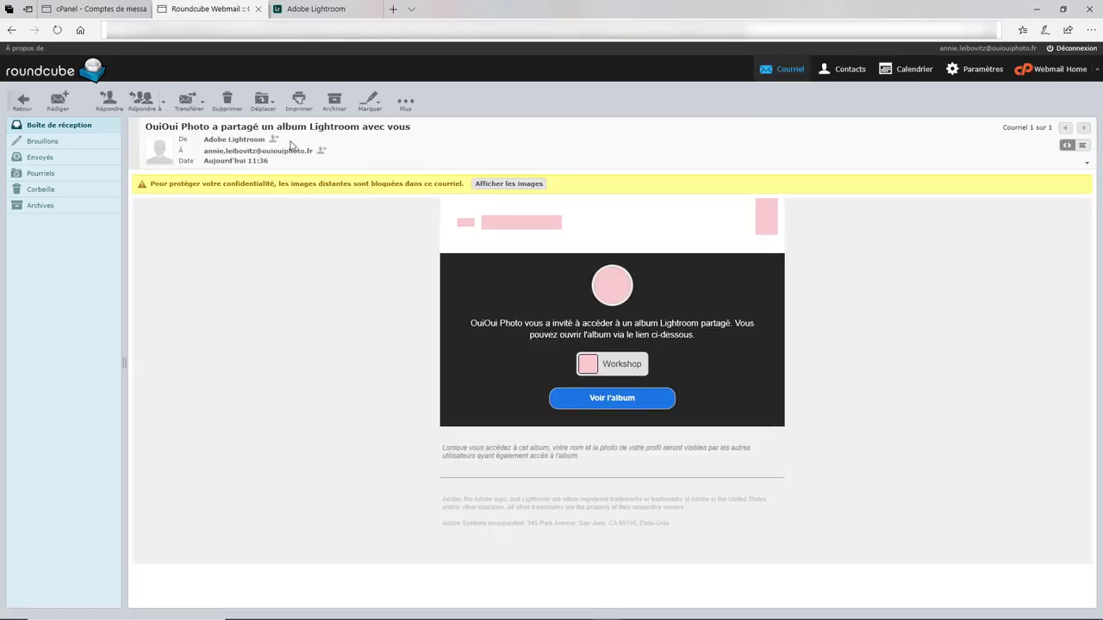
click(607, 397)
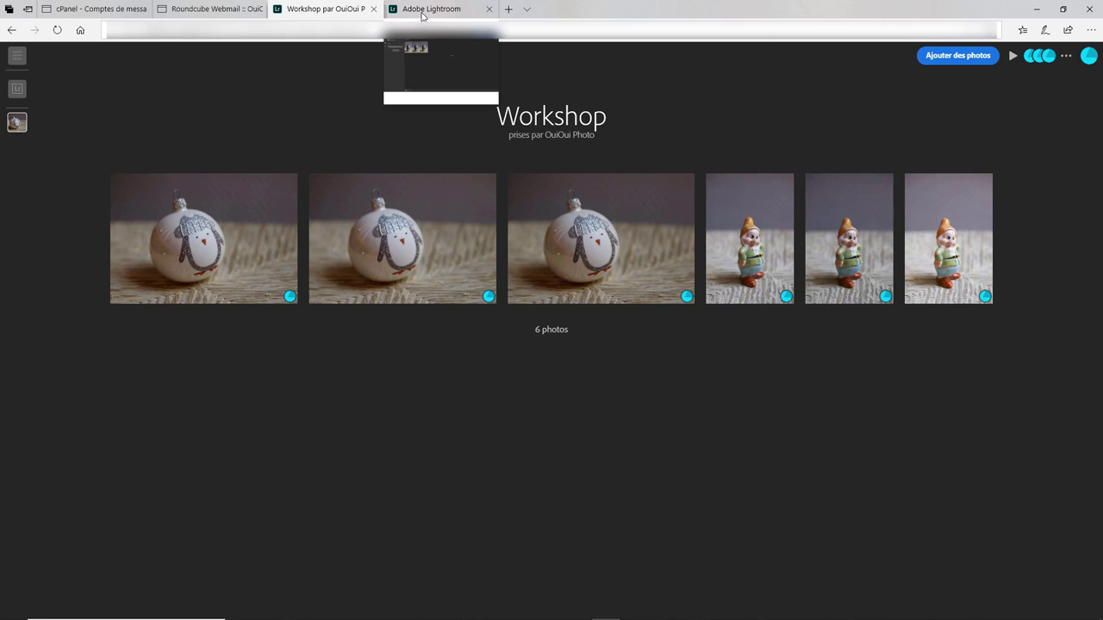
- Show Lightroom web's sharing panel and reload so Workshop appears among shared albums
click(423, 10)
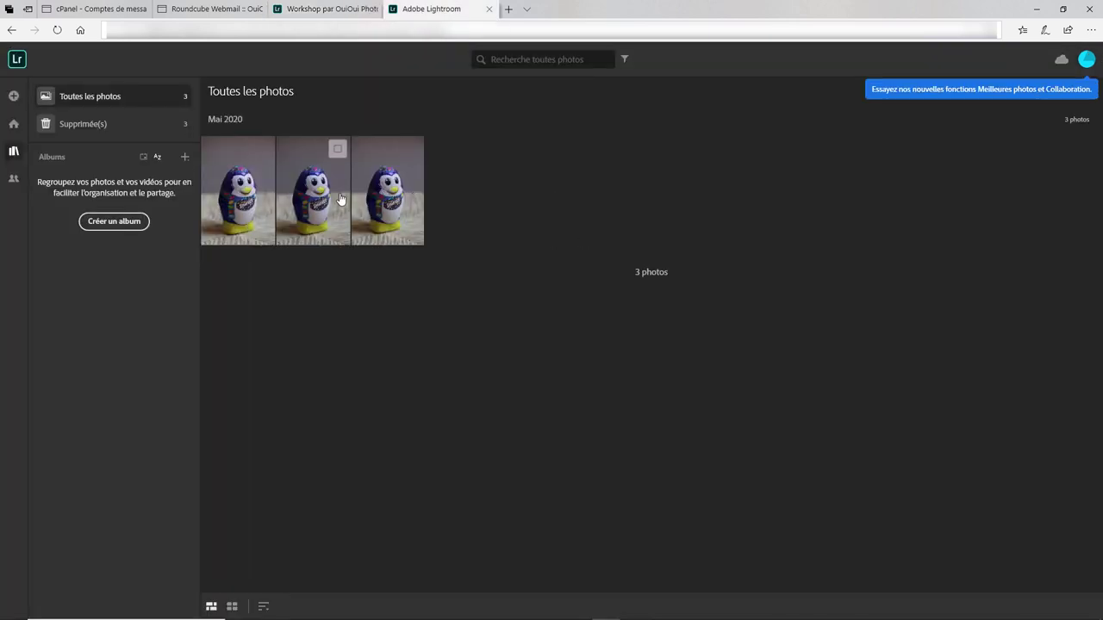
click(13, 179)
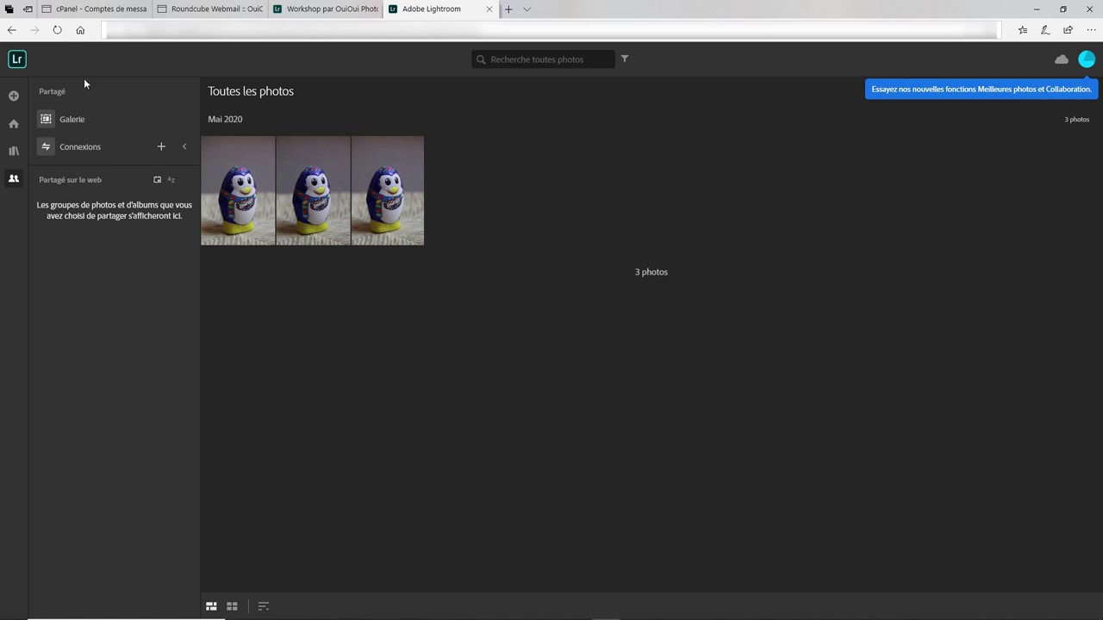
click(57, 30)
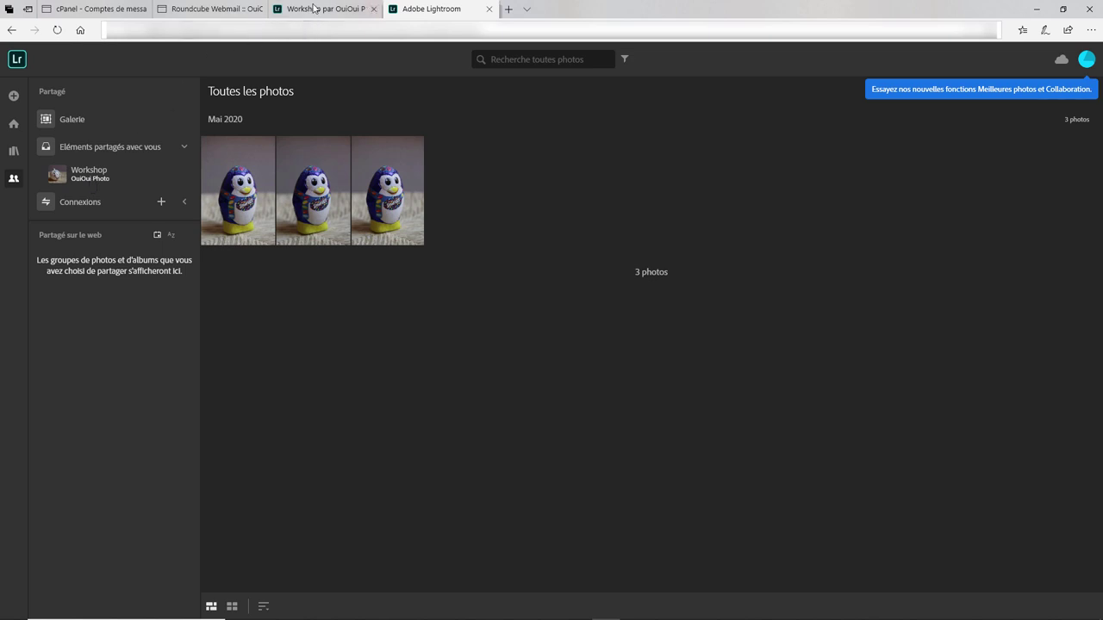
- Select the three penguin photos and drag them onto the shared Workshop album
click(315, 9)
click(423, 9)
mouse_move(238, 190)
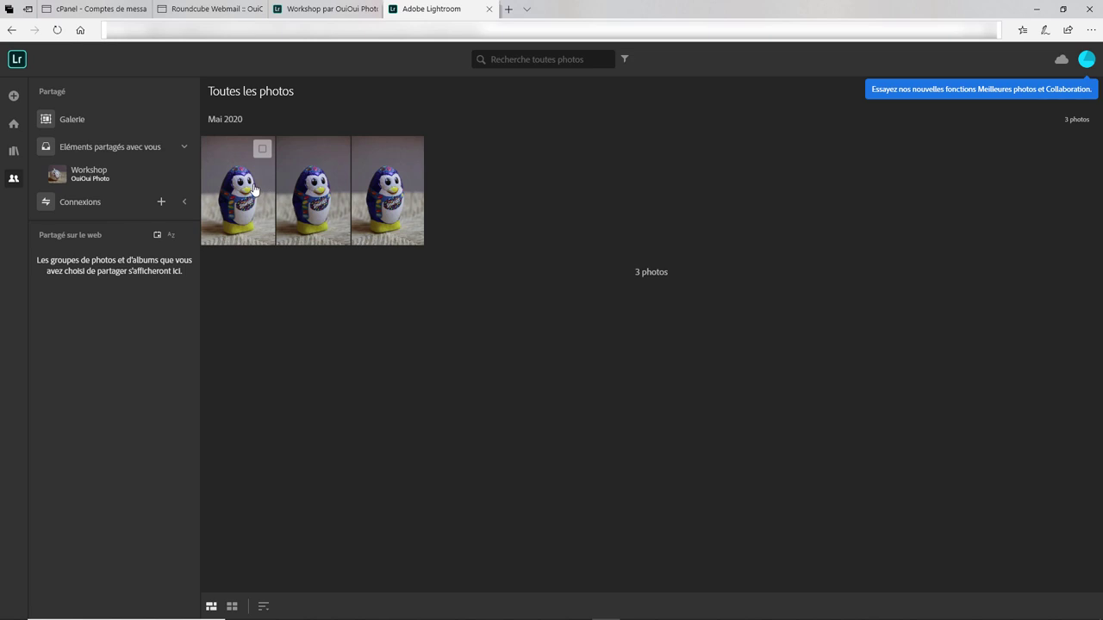
click(262, 148)
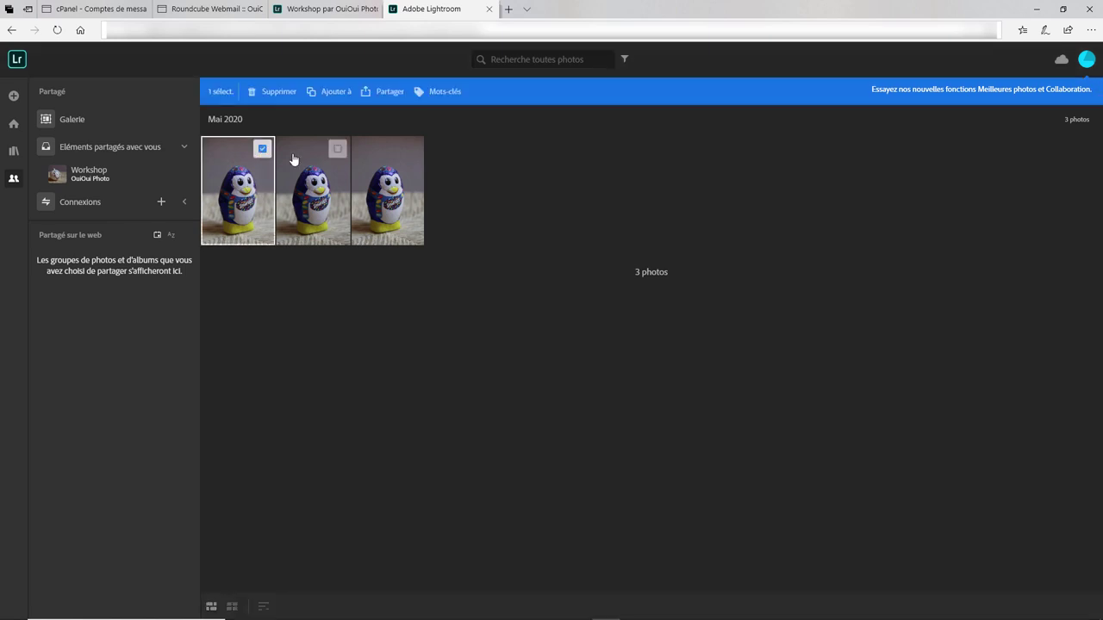
click(337, 148)
click(410, 148)
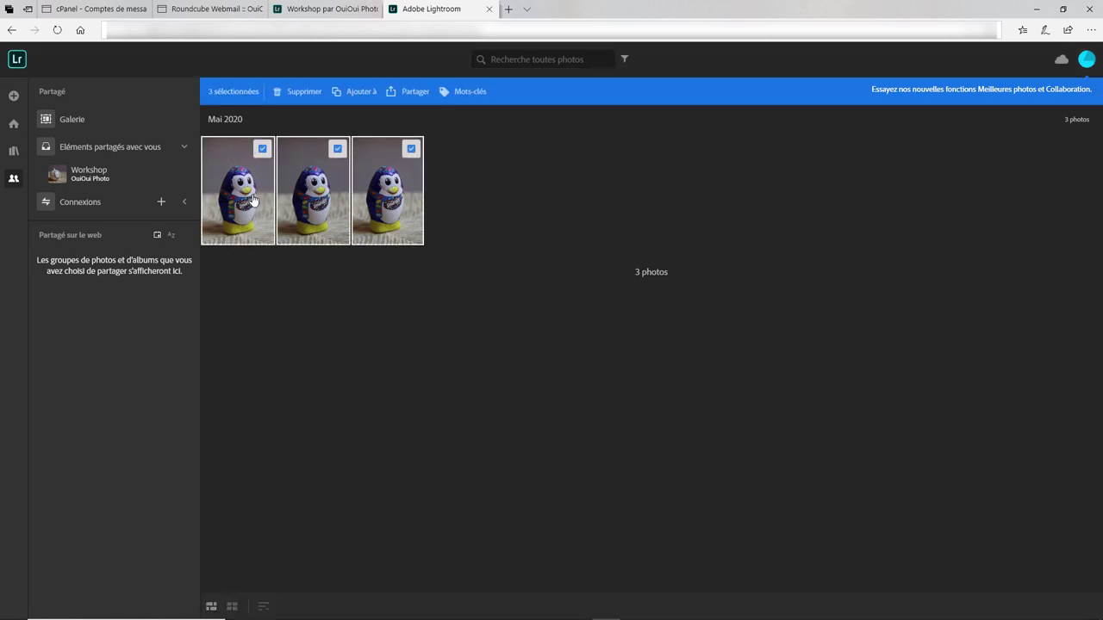
drag(253, 200, 88, 172)
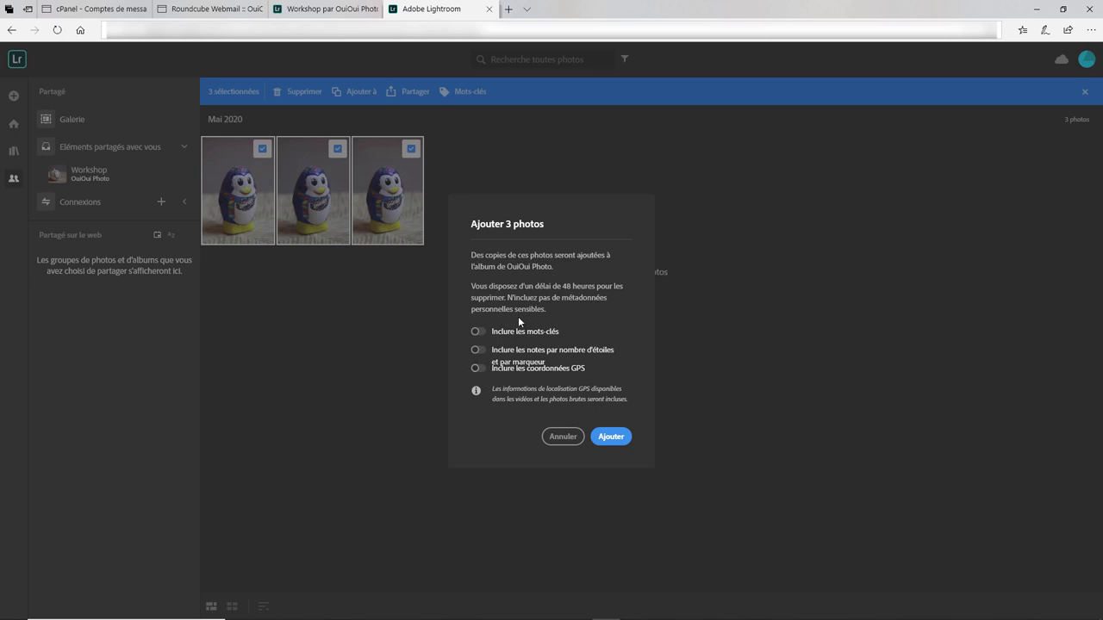
- Confirm the 'Ajouter 3 photos' dialog with all options off to copy the penguins into Workshop
click(613, 437)
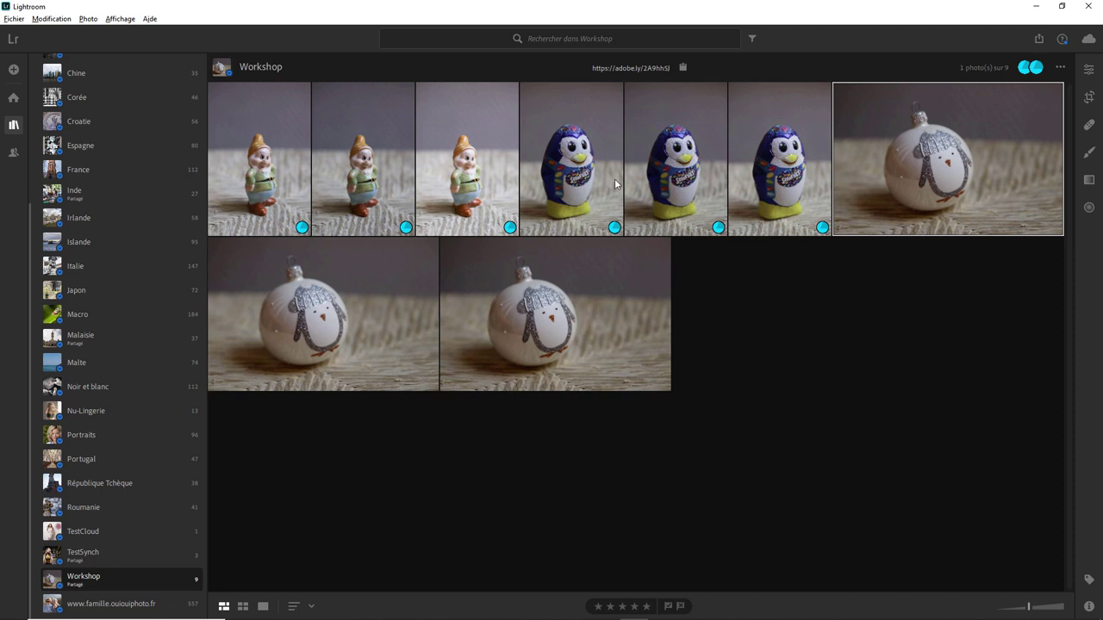
- Select the last penguin photo in the nine-photo Workshop album
click(822, 230)
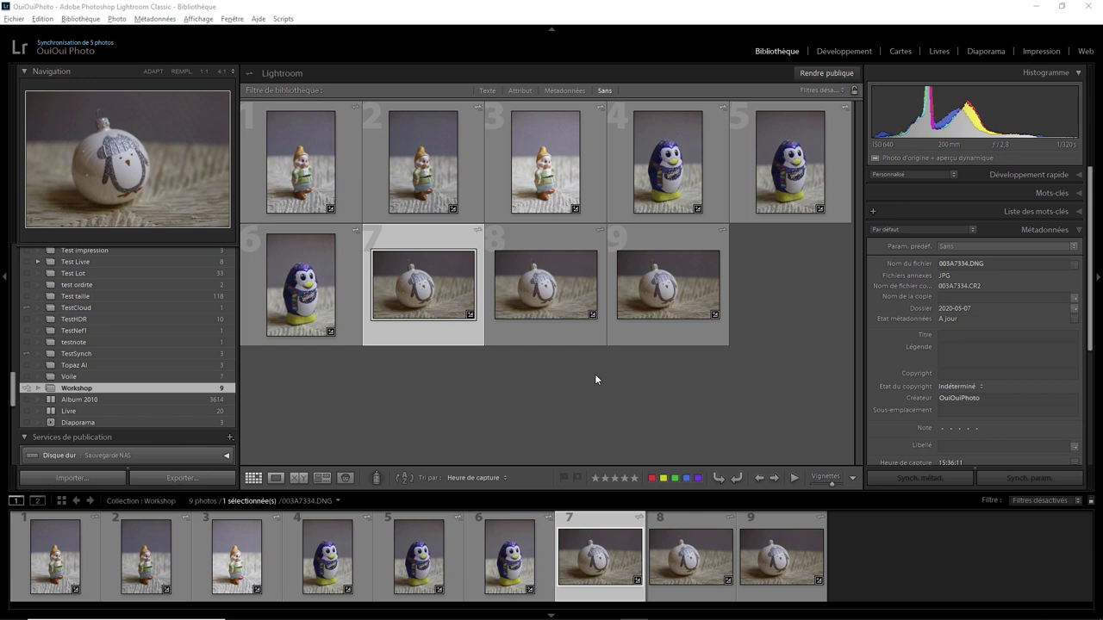
click(43, 18)
click(85, 201)
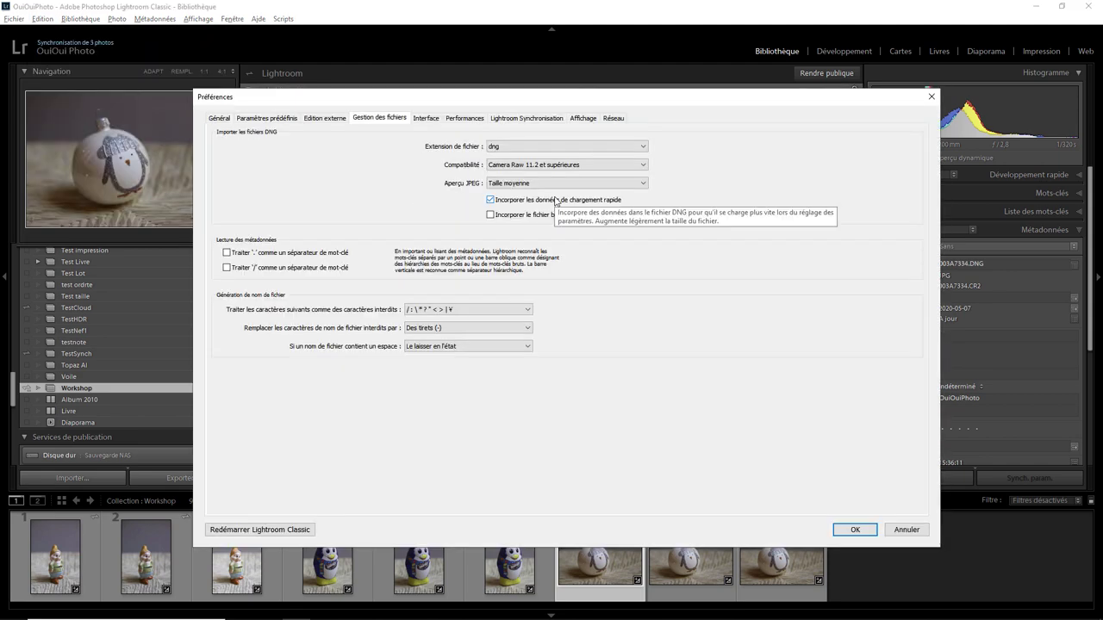
click(529, 118)
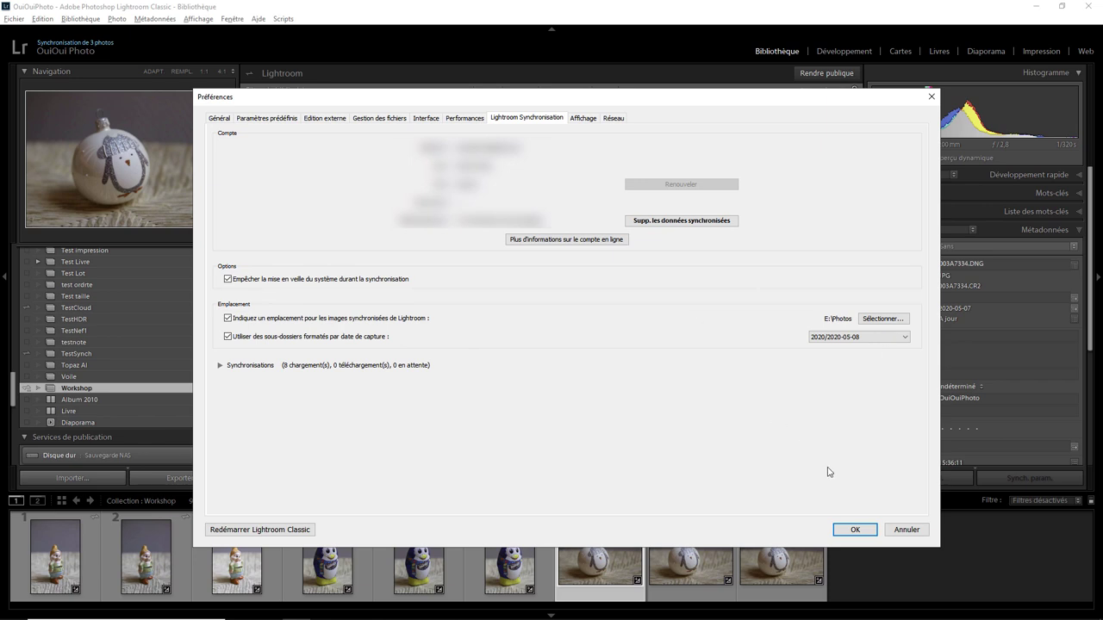
click(906, 530)
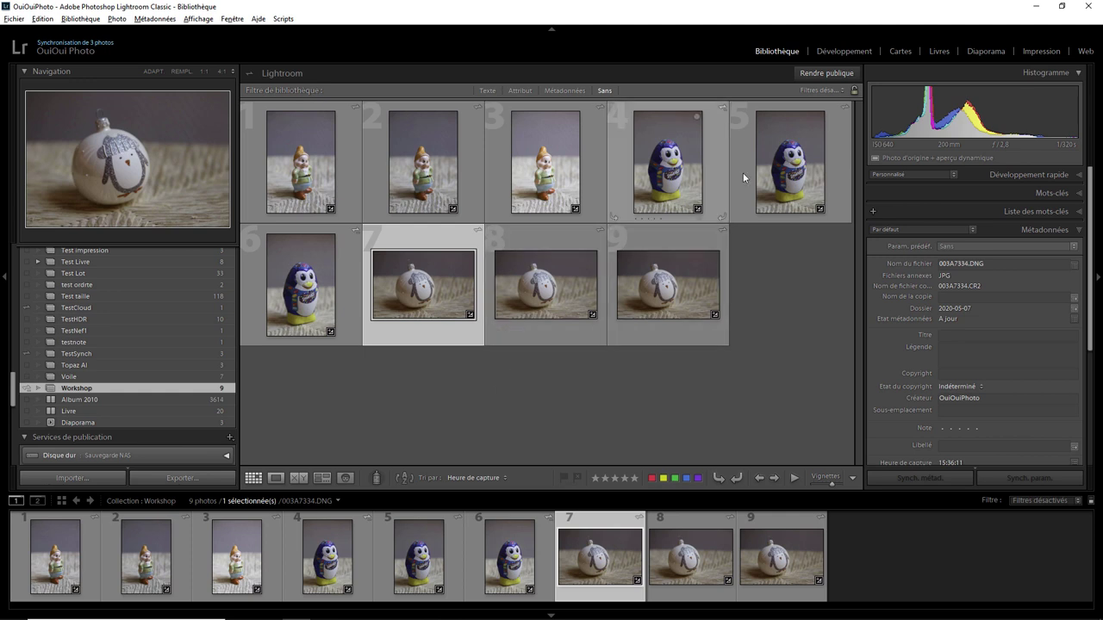
- Make the first penguin photo Noir/blanc in Développement: Clarté +100, Contraste +48, Blancs +56
double_click(667, 173)
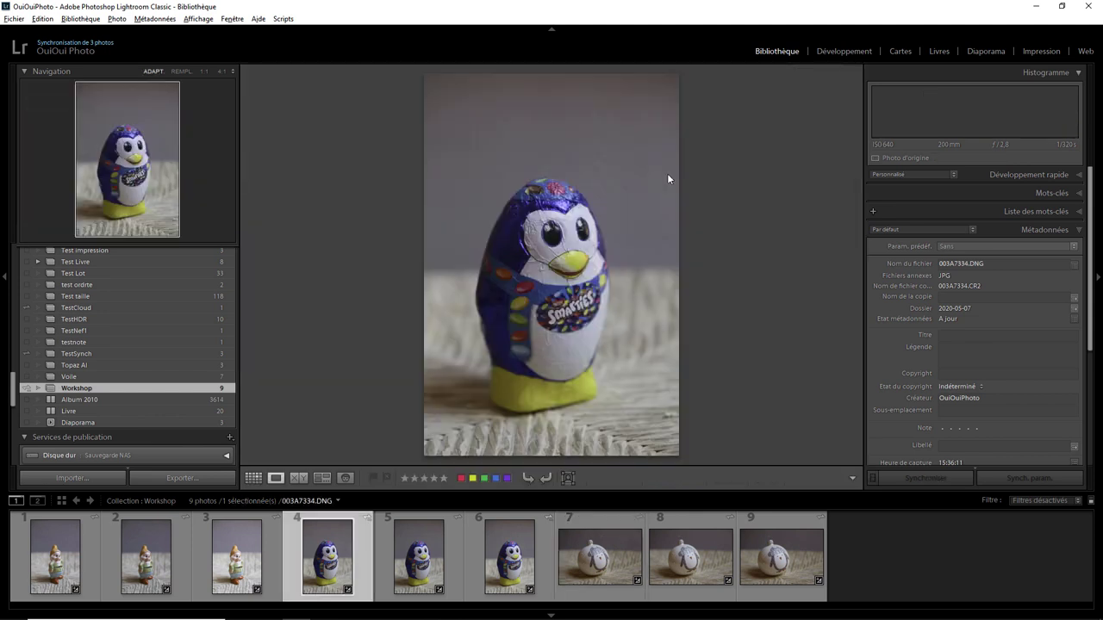
click(850, 49)
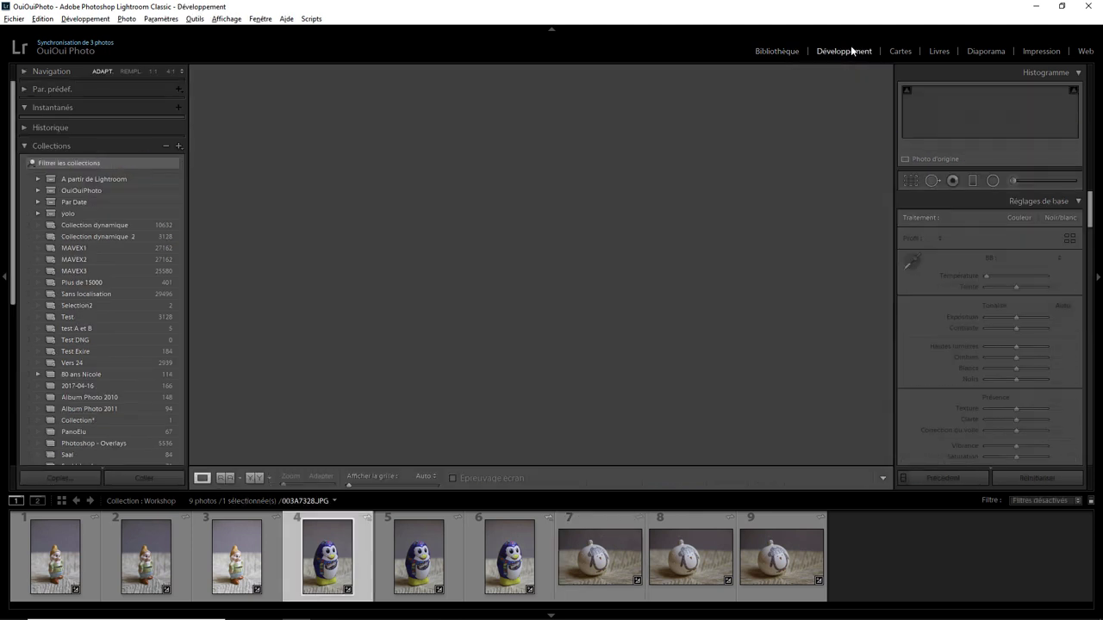
click(1059, 217)
drag(1024, 417, 1061, 421)
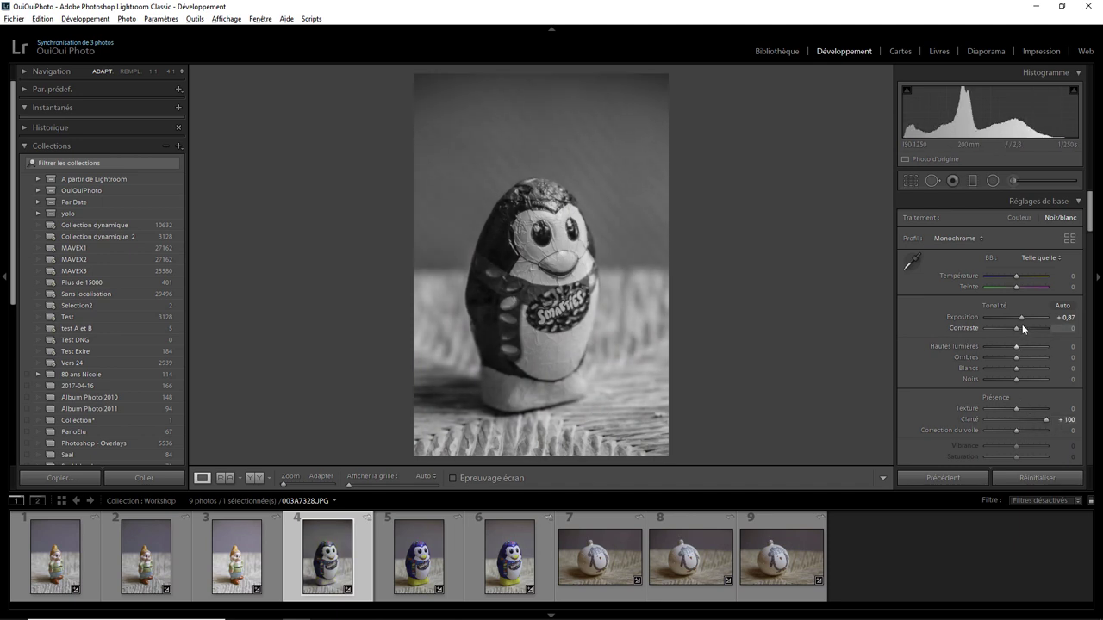
drag(1016, 330, 1030, 329)
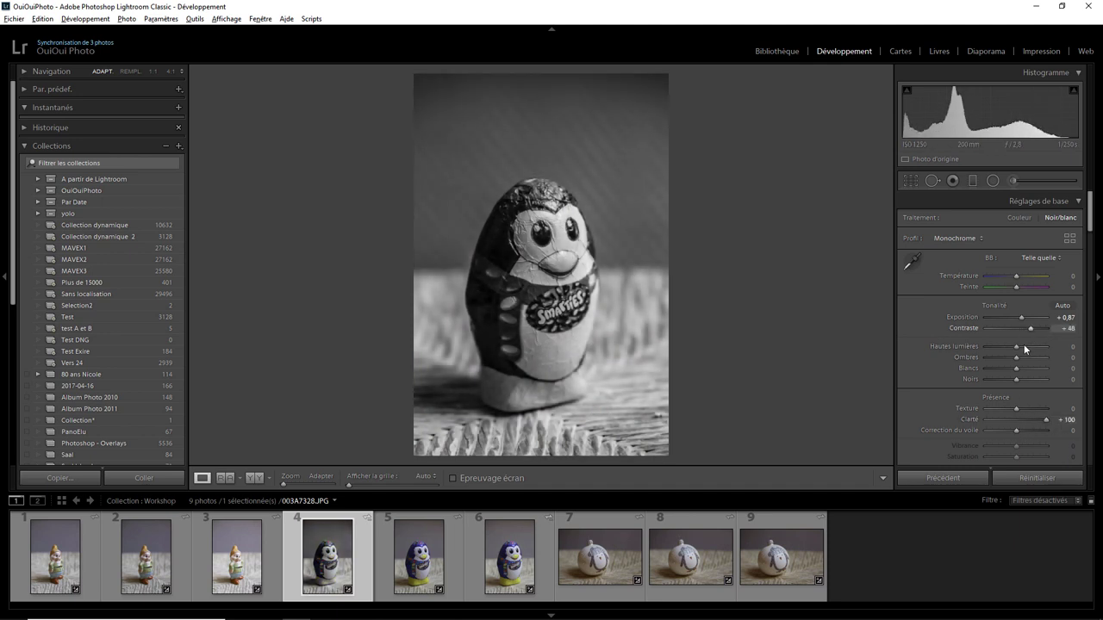
drag(1015, 367, 1028, 372)
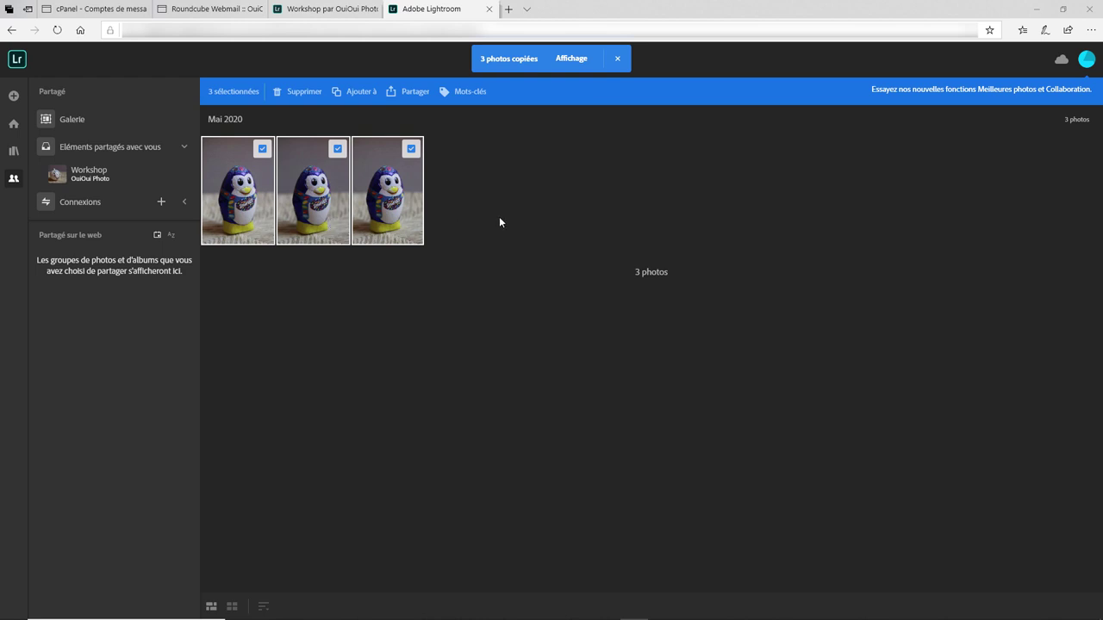
- Deselect the three penguin photos and open the shared Workshop album
click(411, 149)
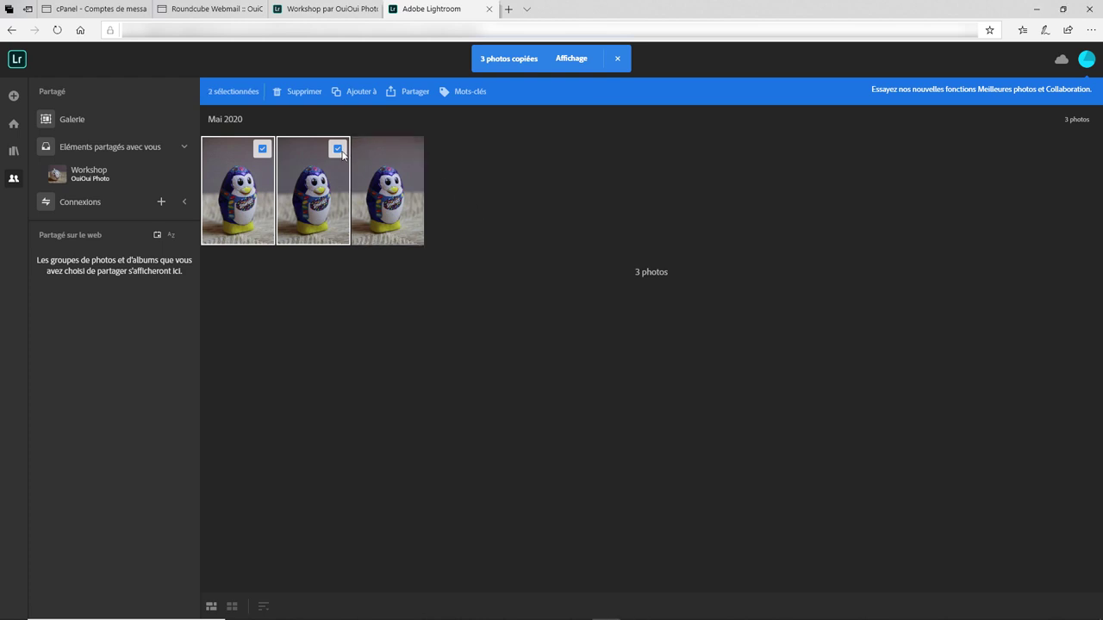
click(339, 149)
click(262, 150)
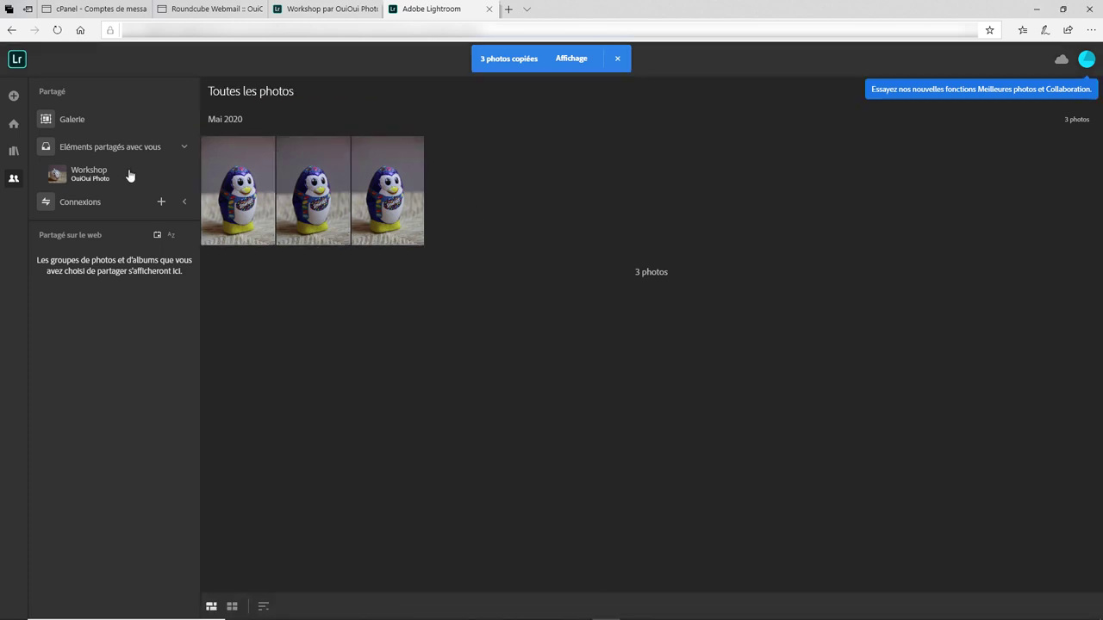
click(79, 178)
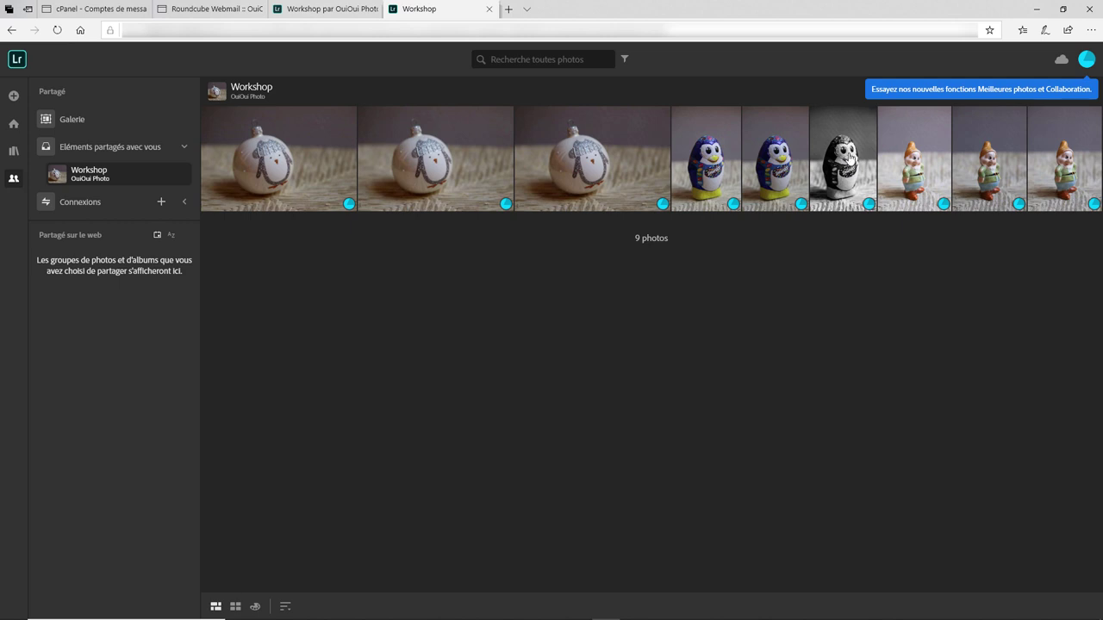
- View the black-and-white penguin full-screen, check its actions menu, then close the viewer
click(849, 158)
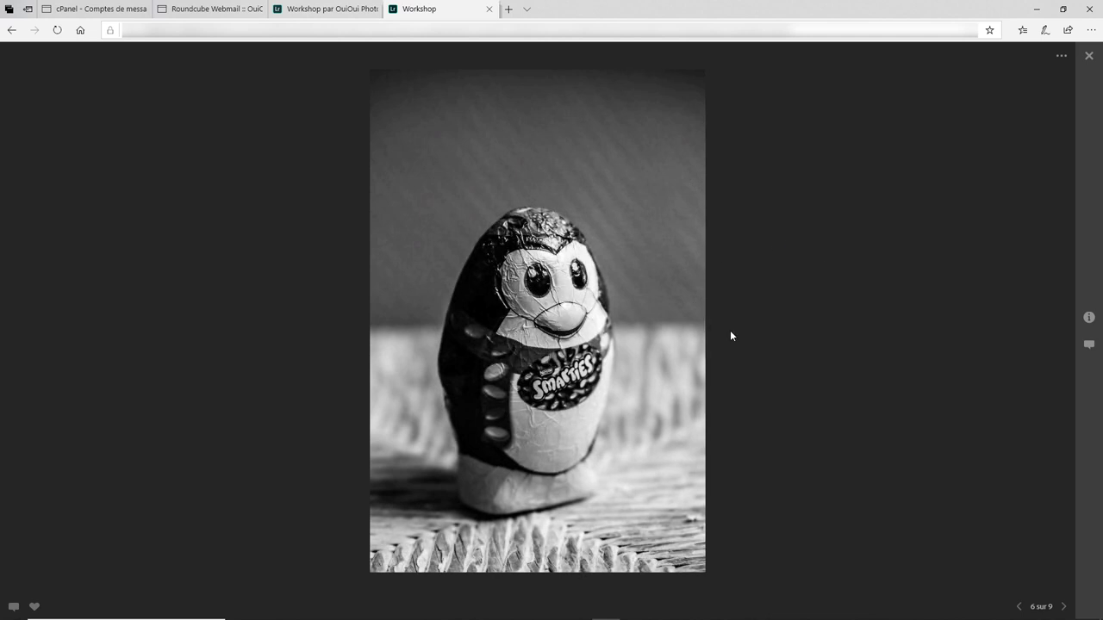
click(1061, 55)
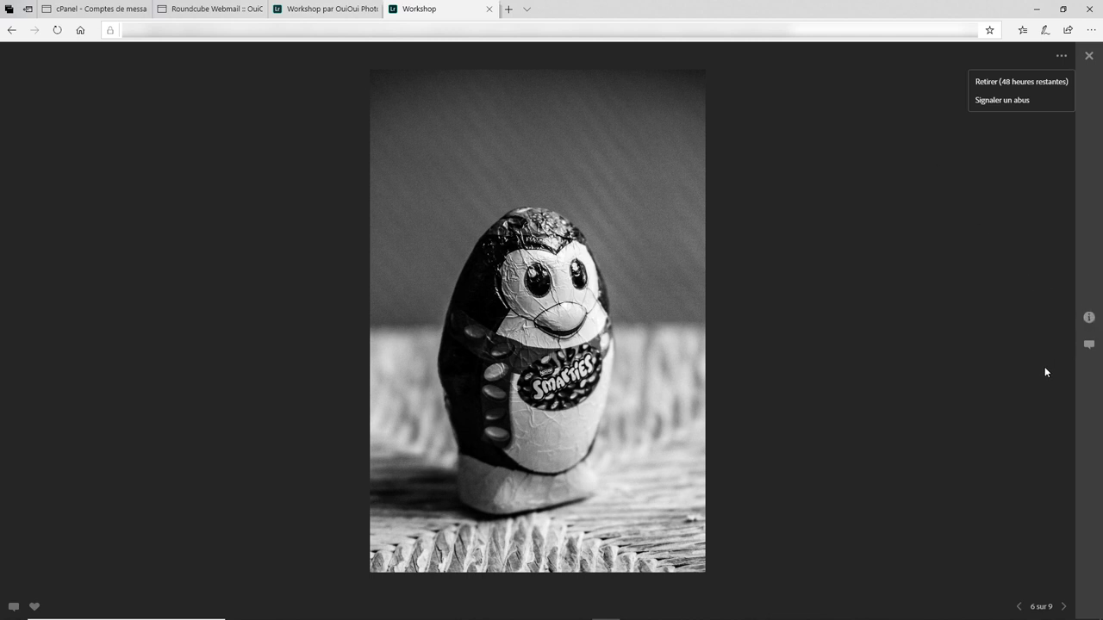
click(1088, 58)
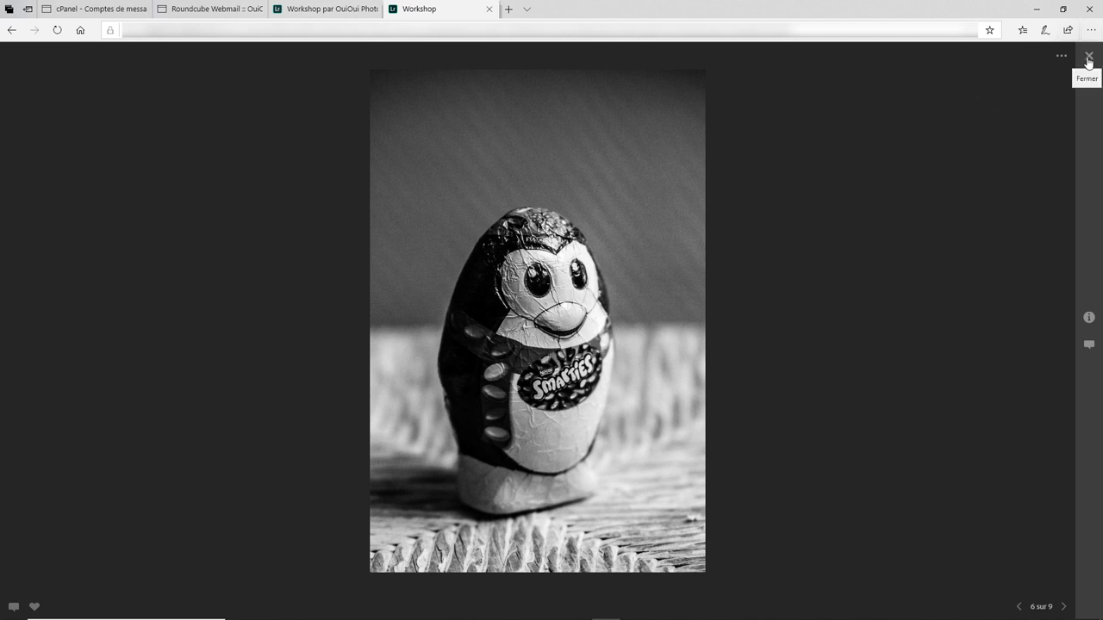
click(1088, 59)
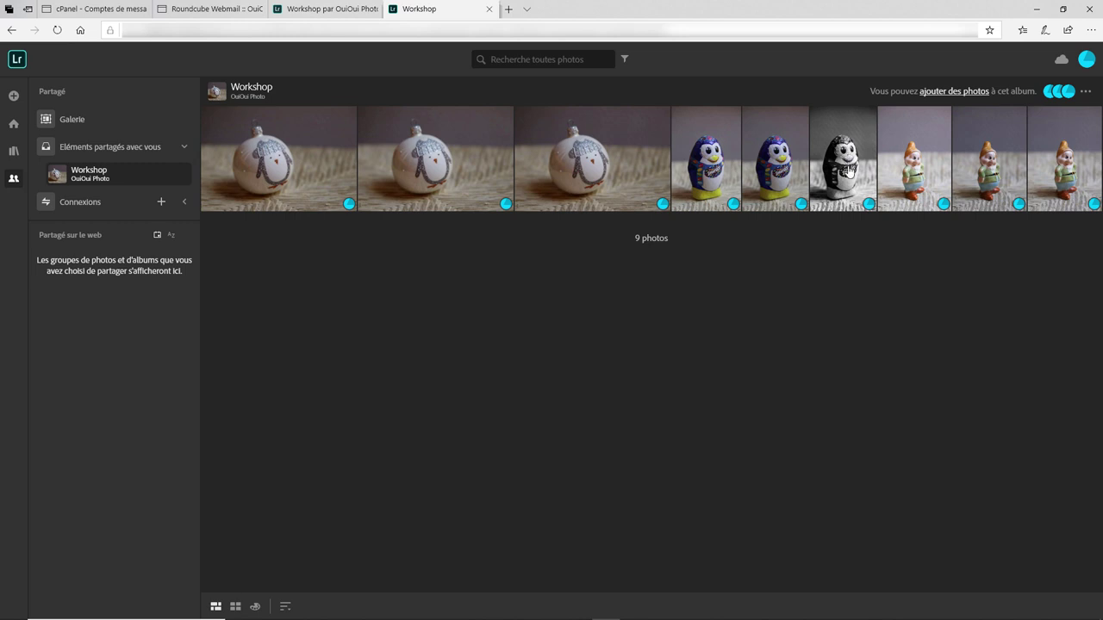
- Show the Mes photos panel with your own photos and albums
click(13, 152)
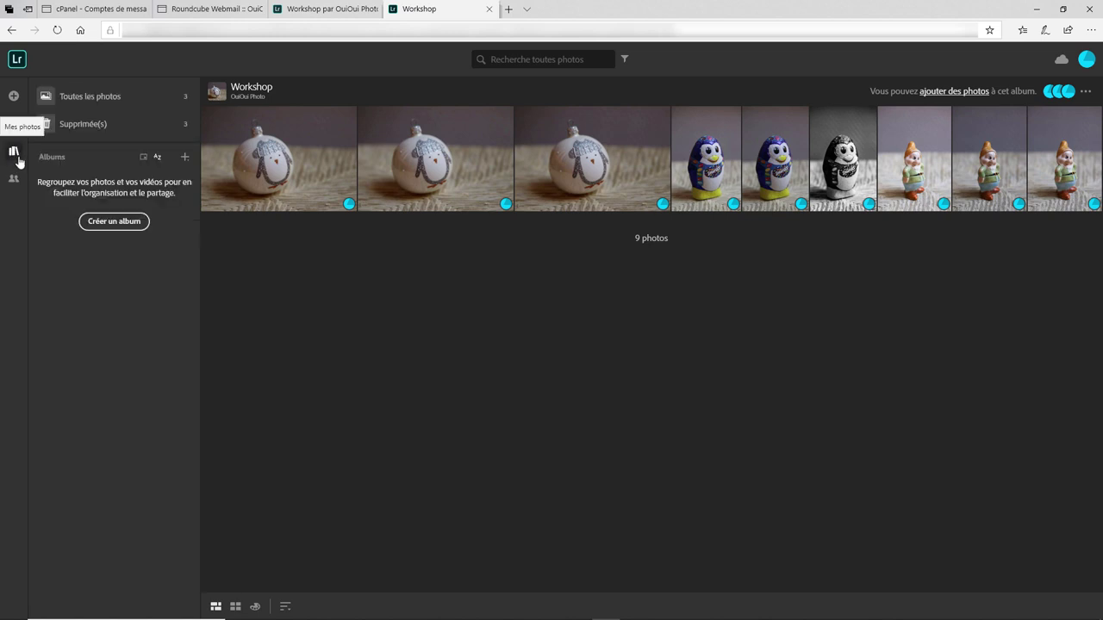